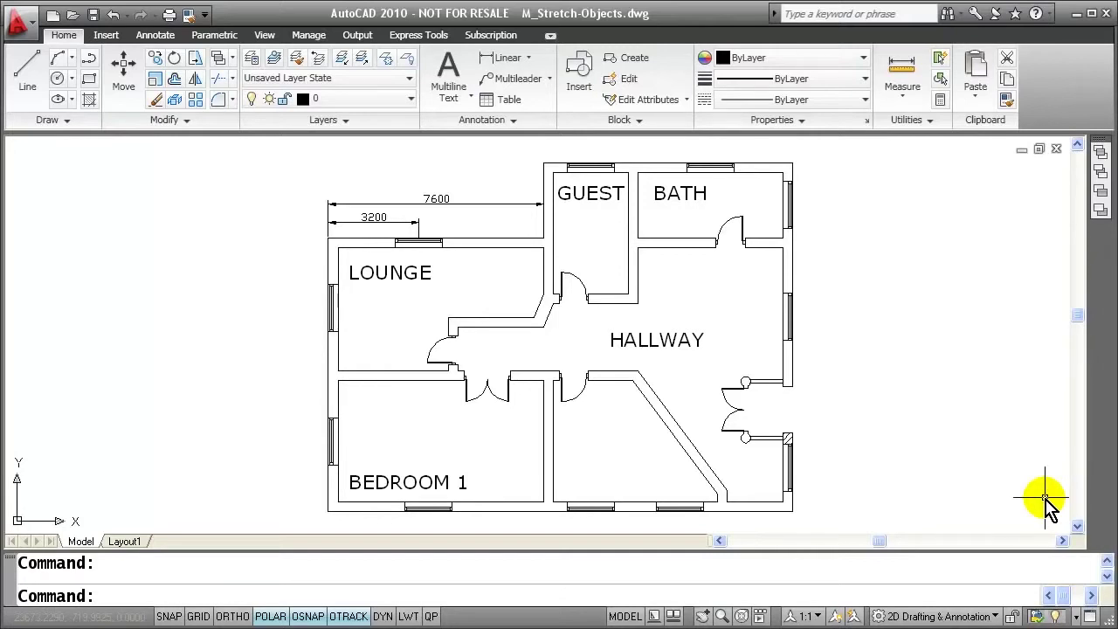
- Compare the layer lists of M_Stretch-Objects.dwg and Floor Plan.dwg, switching between the two open drawings
{"action": "left_click", "coordinate": [409, 102]}
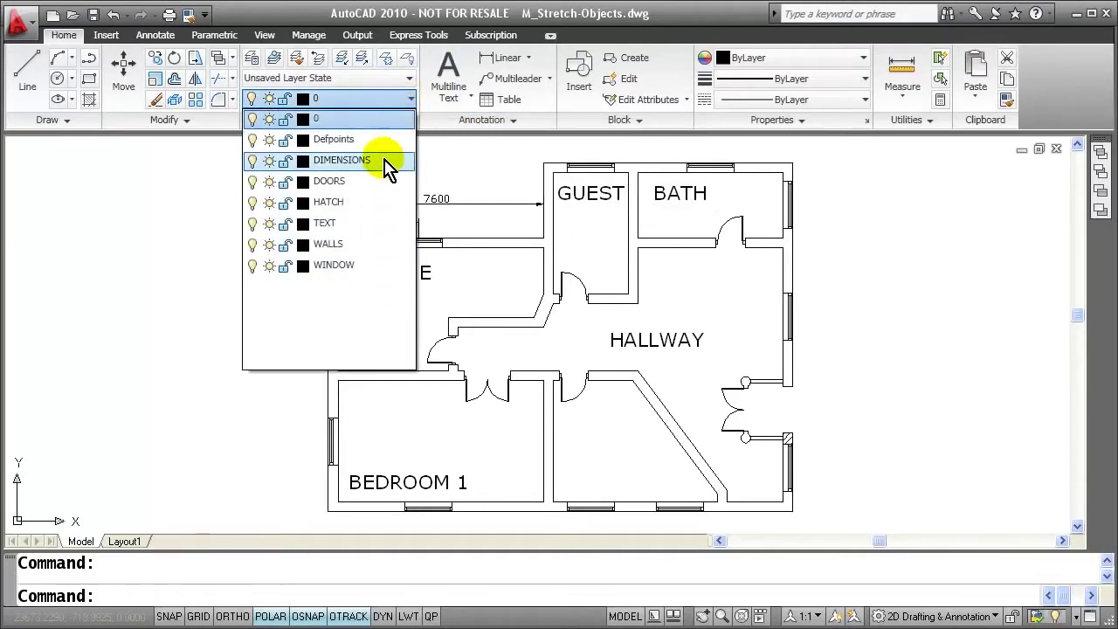
{"action": "left_click", "coordinate": [935, 280]}
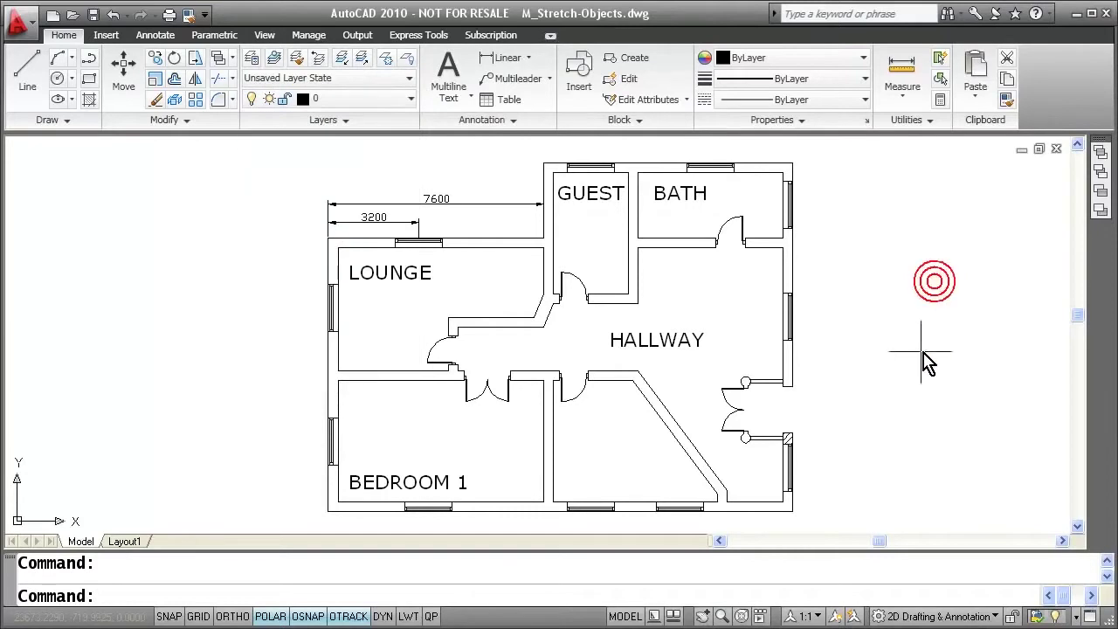
{"action": "left_click", "coordinate": [672, 615]}
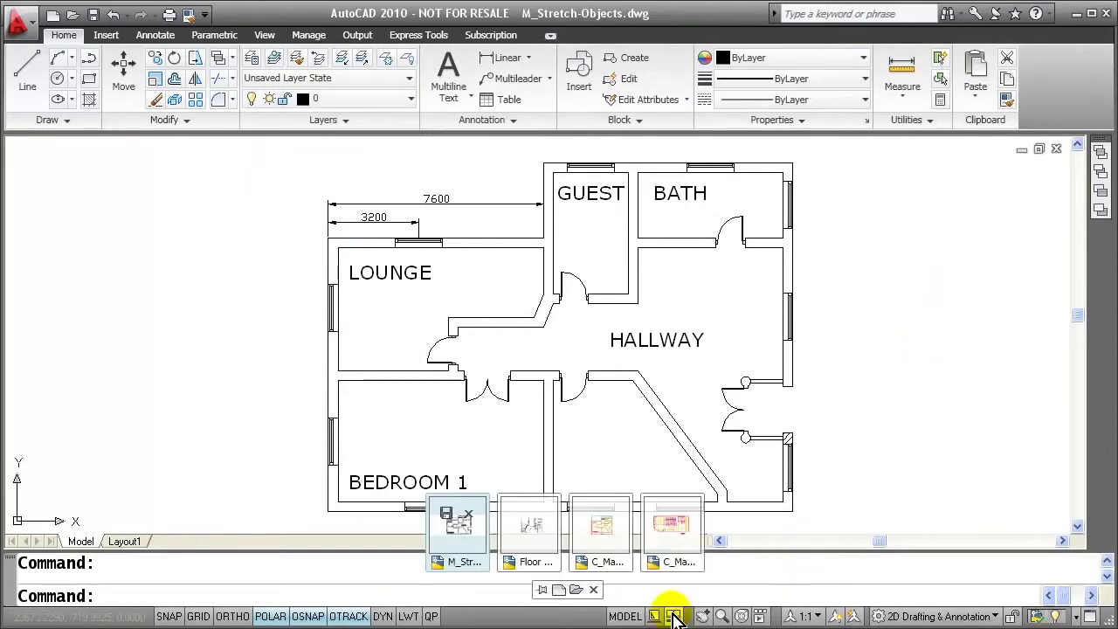
{"action": "left_click", "coordinate": [528, 544]}
{"action": "left_click", "coordinate": [407, 98]}
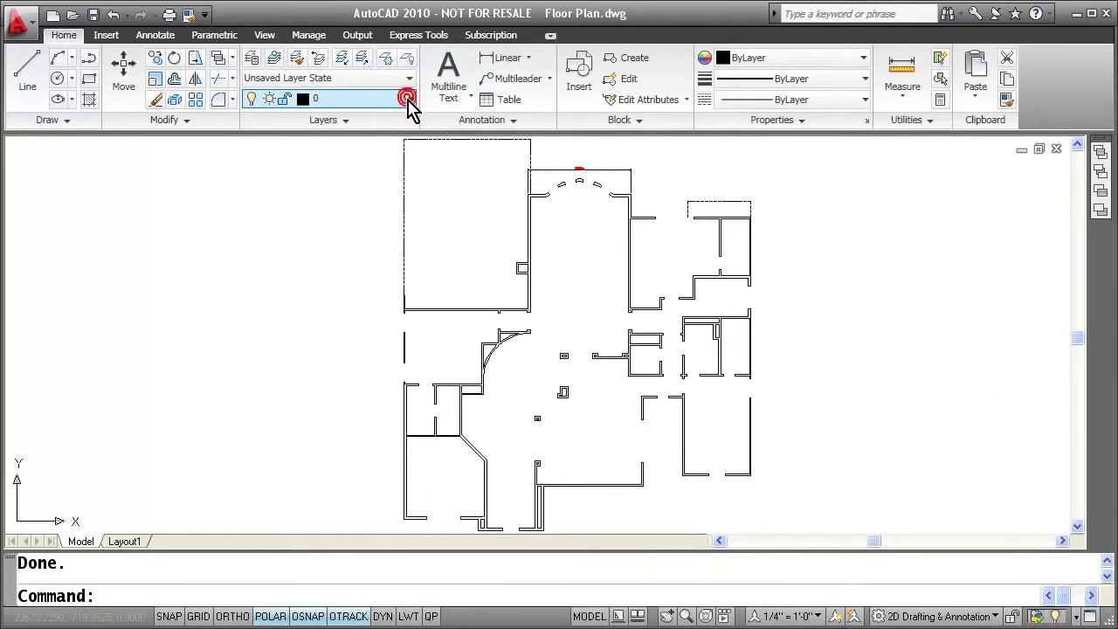
{"action": "left_click", "coordinate": [638, 616]}
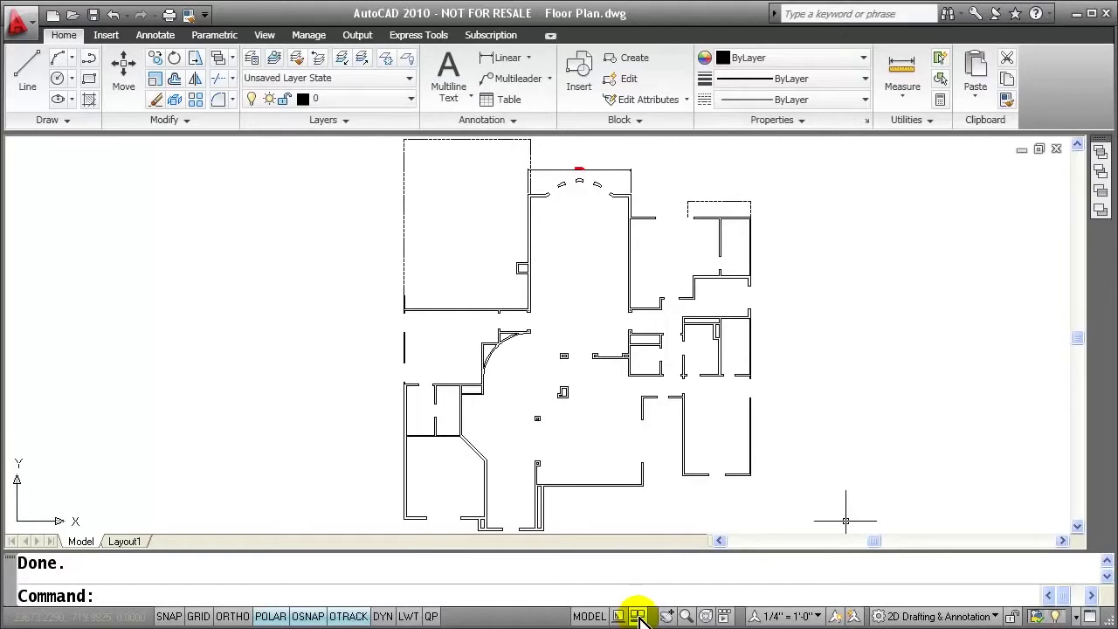
{"action": "left_click", "coordinate": [409, 100]}
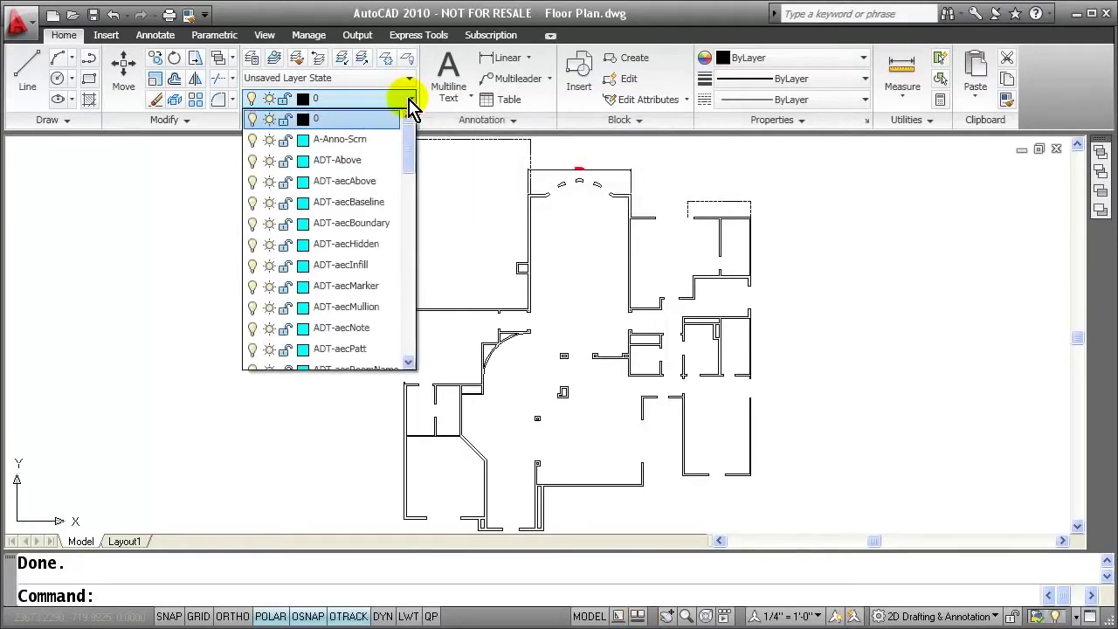
{"action": "mouse_move", "coordinate": [411, 149]}
{"action": "left_mouse_down"}
{"action": "mouse_move", "coordinate": [411, 349]}
{"action": "mouse_move", "coordinate": [407, 140]}
{"action": "left_mouse_up"}
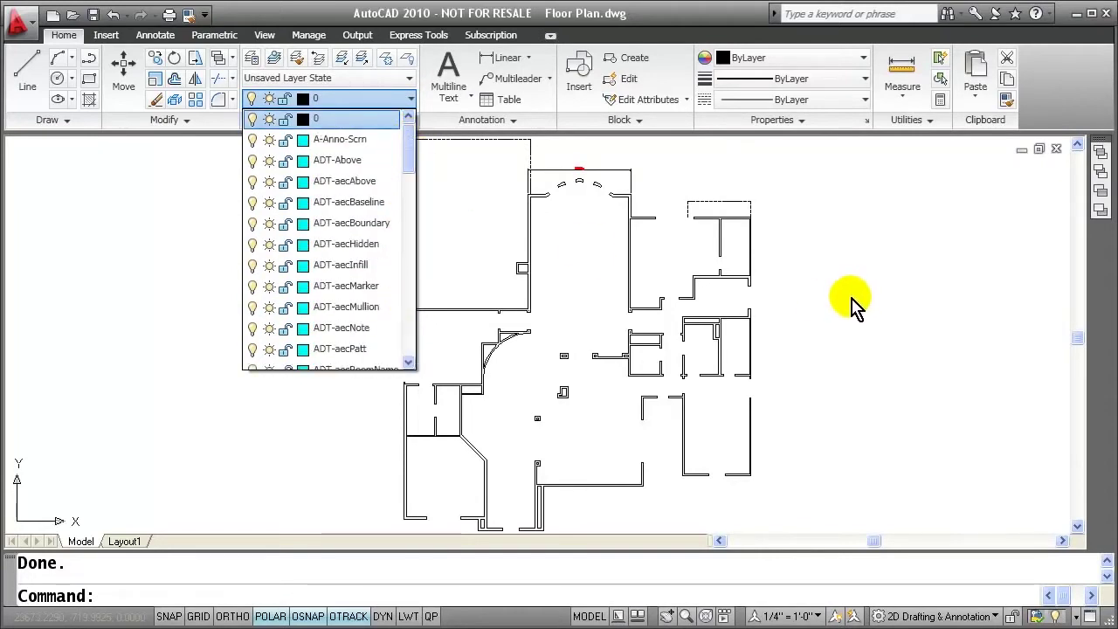
- Close Floor Plan.dwg and return to M_Stretch-Objects.dwg
{"action": "left_click", "coordinate": [1057, 149]}
{"action": "left_click", "coordinate": [496, 350]}
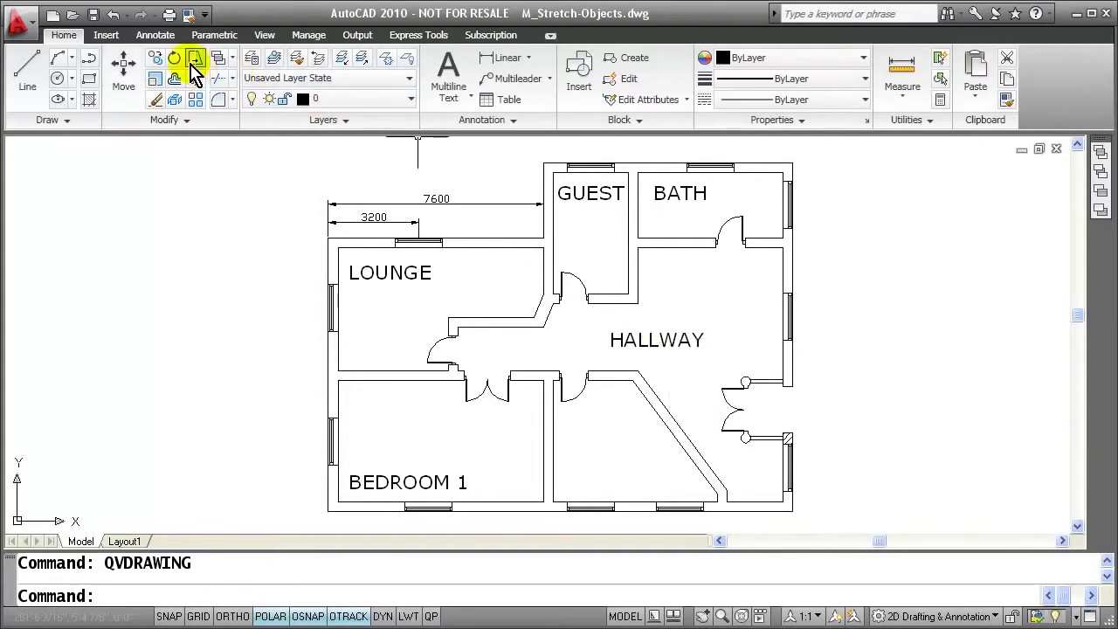
- Open DesignCenter and select Floor Plan.dwg in the Chapter 4 folder to list its content categories
{"action": "left_click", "coordinate": [107, 39]}
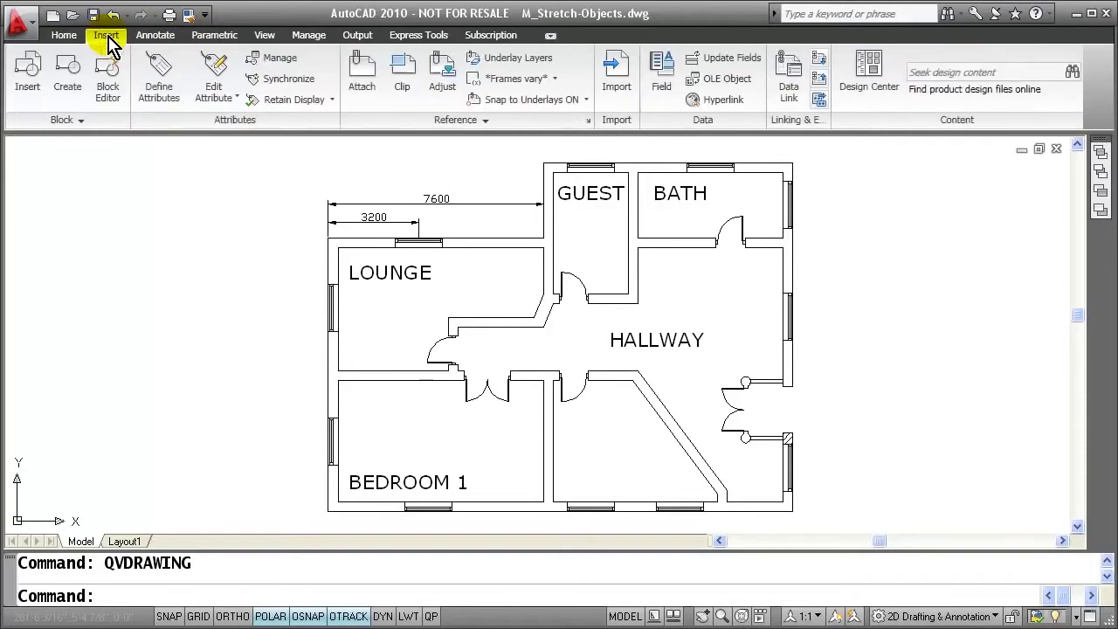
{"action": "left_click", "coordinate": [878, 79]}
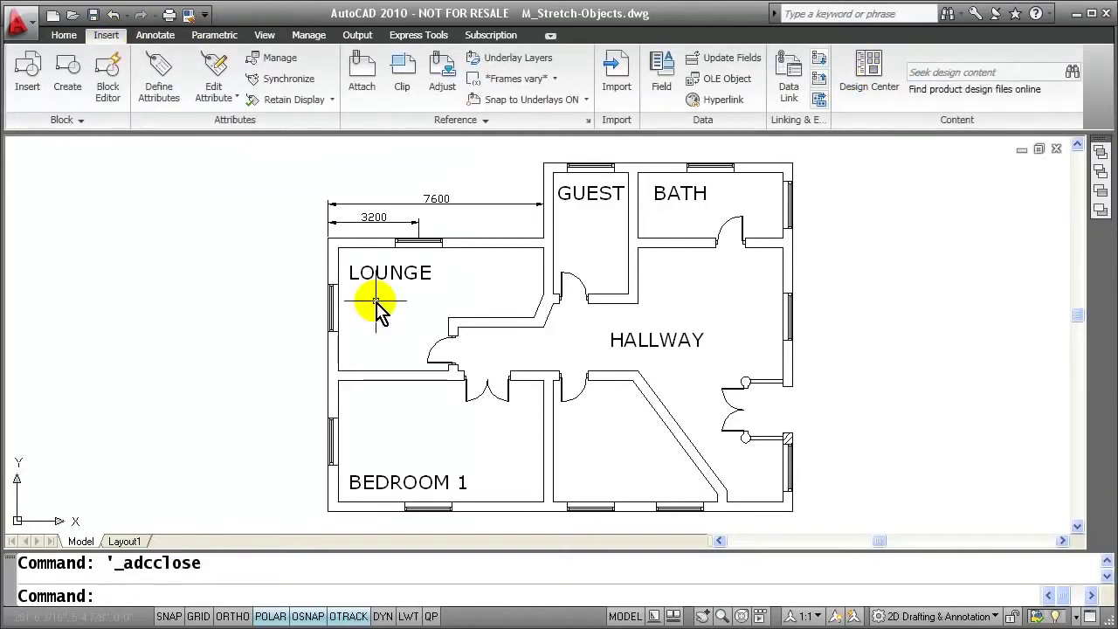
{"action": "key", "text": "ctrl+2"}
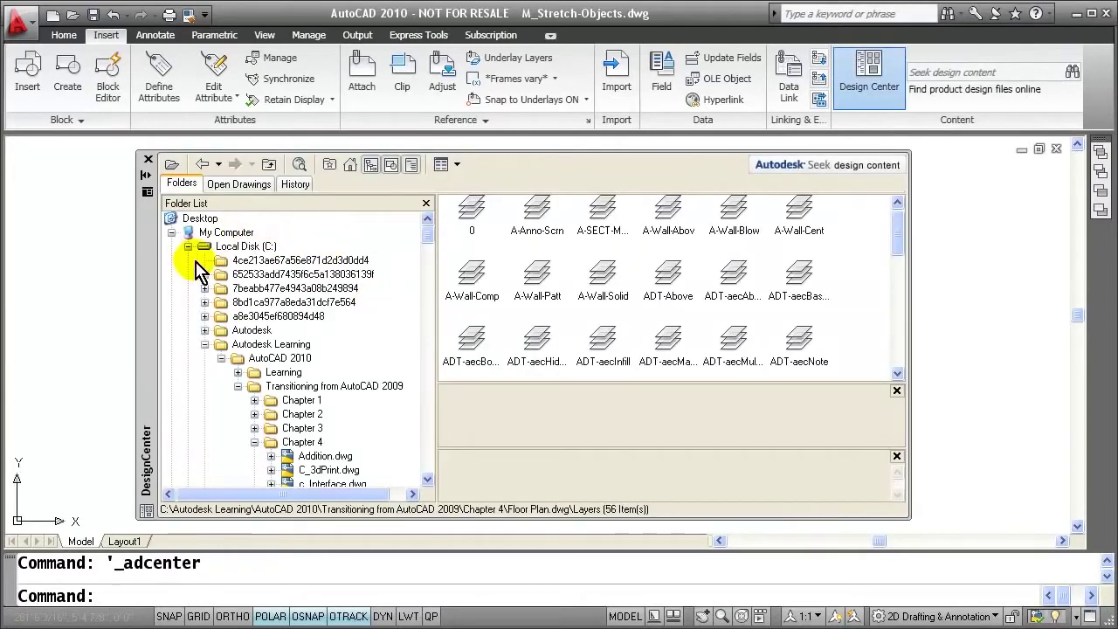
{"action": "mouse_move", "coordinate": [426, 237]}
{"action": "left_mouse_down"}
{"action": "mouse_move", "coordinate": [428, 345]}
{"action": "mouse_move", "coordinate": [428, 218]}
{"action": "left_mouse_up"}
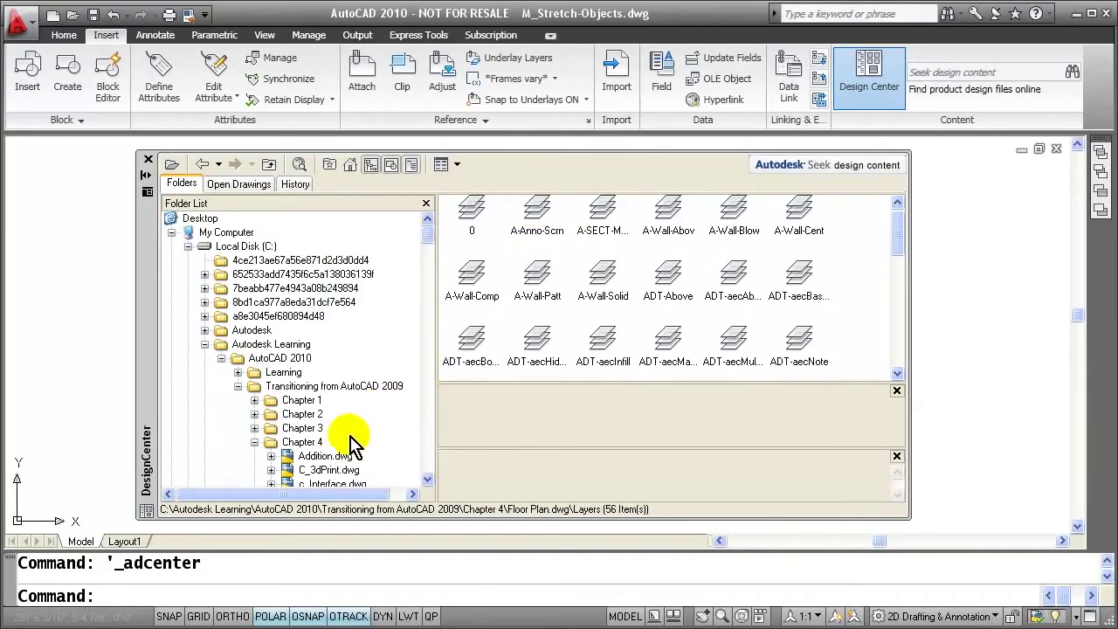
{"action": "scroll", "coordinate": [433, 232], "scroll_direction": "down", "scroll_amount": 4}
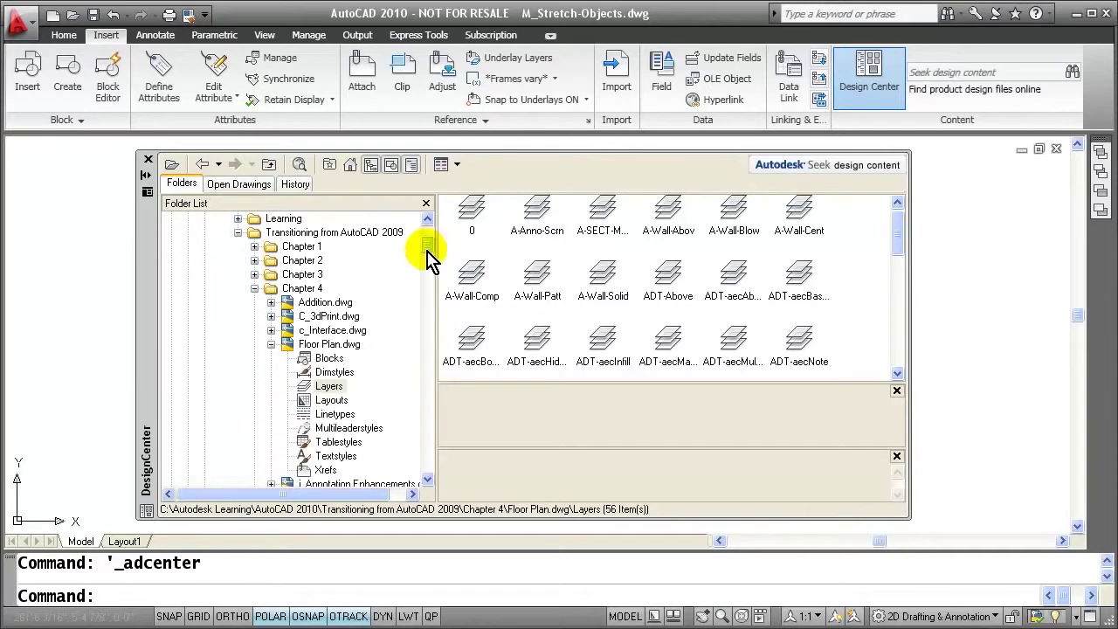
{"action": "left_click", "coordinate": [336, 345]}
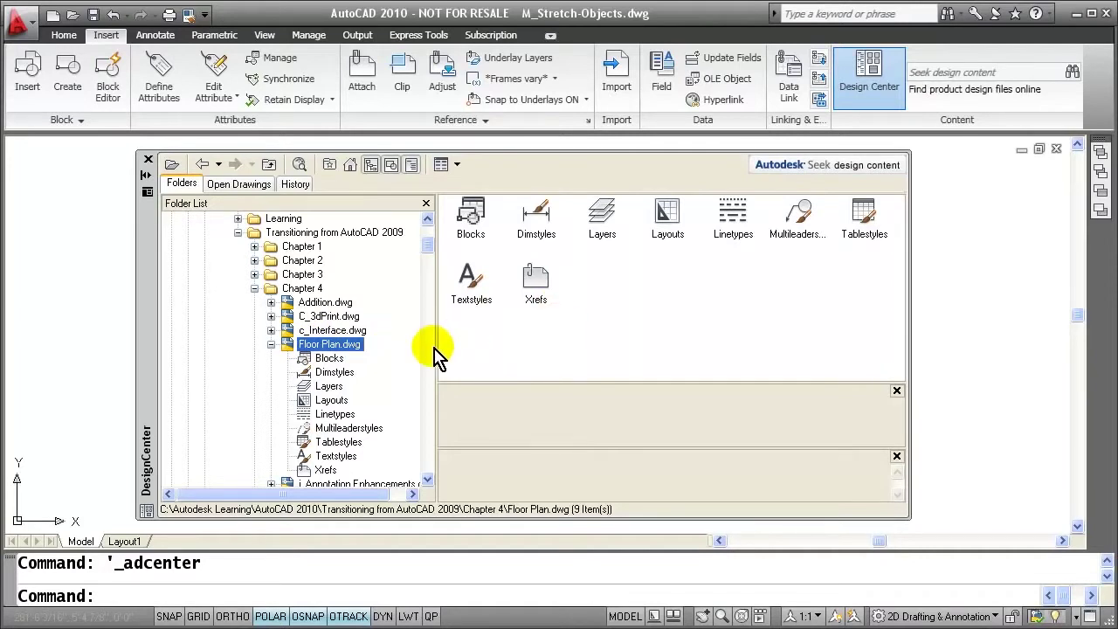
- Examine each content category of Floor Plan.dwg in DesignCenter, from Blocks and Dimstyles through to Textstyles and Xrefs
{"action": "left_click", "coordinate": [331, 359]}
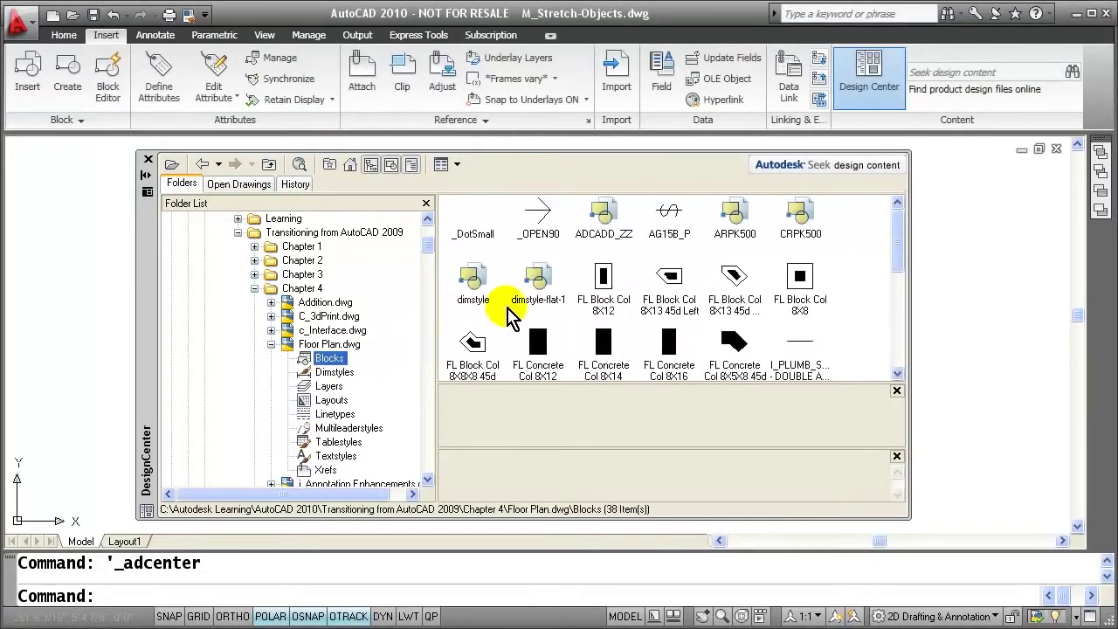
{"action": "left_click_drag", "start_coordinate": [902, 242], "coordinate": [899, 332]}
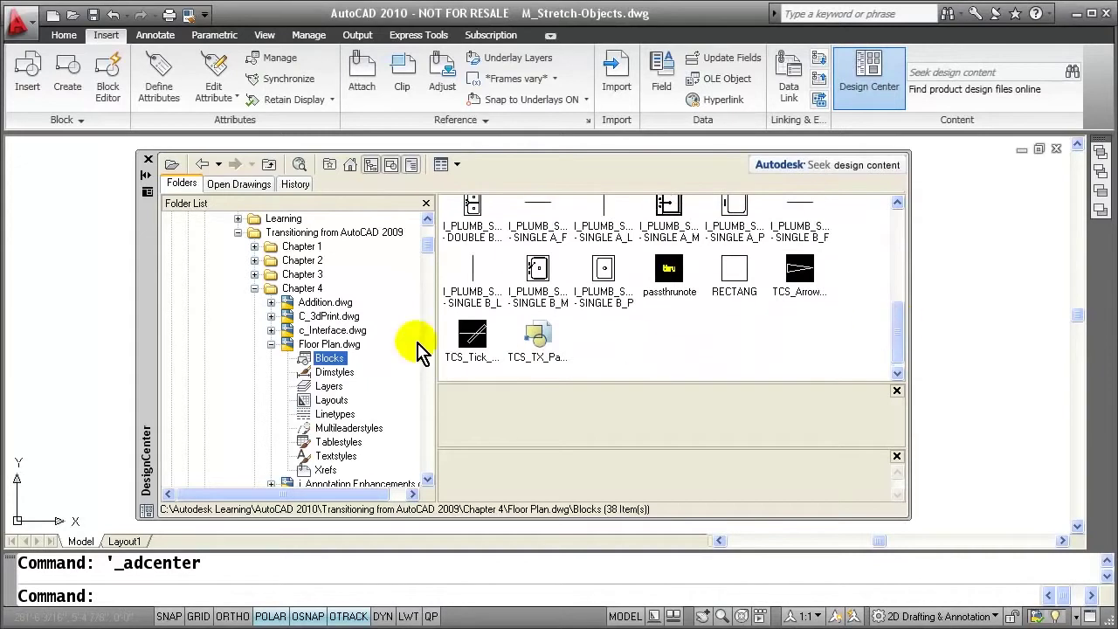
{"action": "left_click", "coordinate": [339, 373]}
{"action": "left_click", "coordinate": [329, 386]}
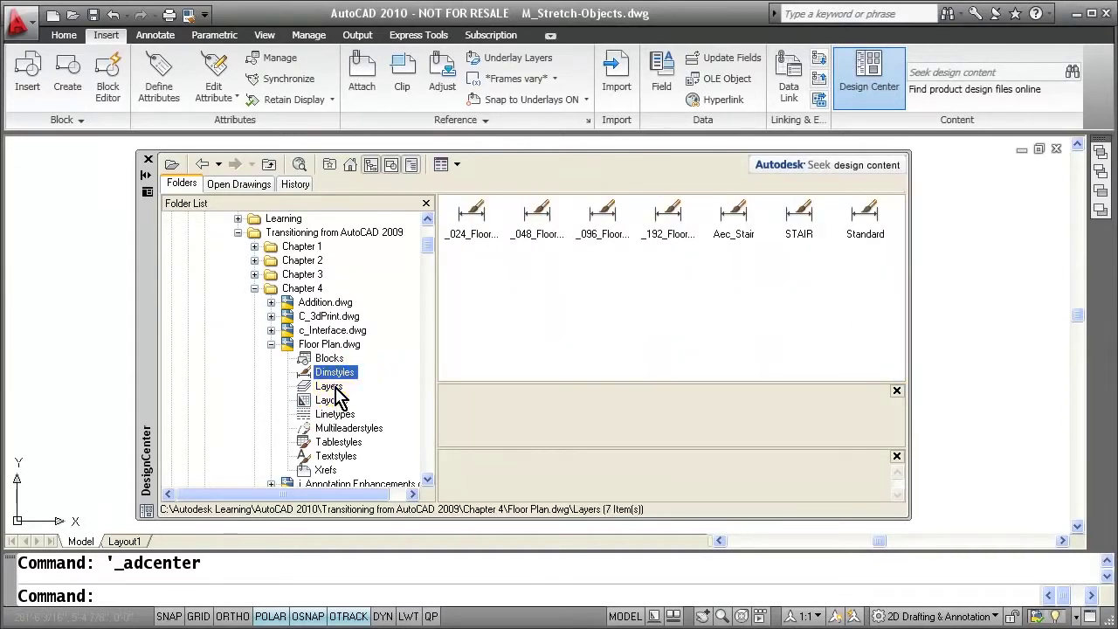
{"action": "left_click", "coordinate": [332, 400]}
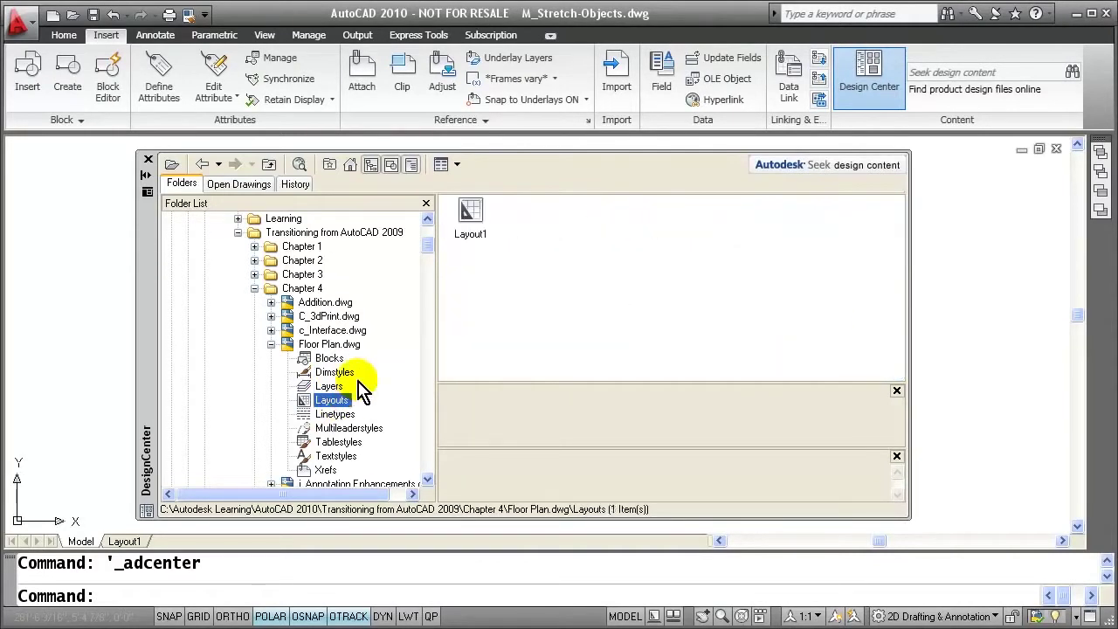
{"action": "left_click", "coordinate": [336, 414]}
{"action": "left_click", "coordinate": [348, 428]}
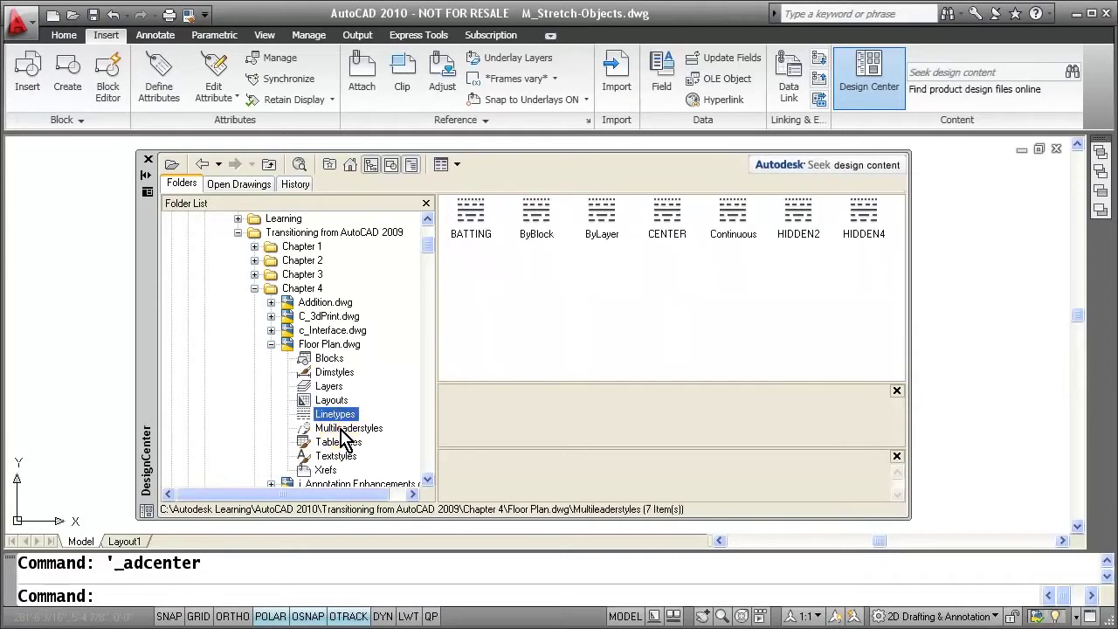
{"action": "left_click", "coordinate": [343, 442]}
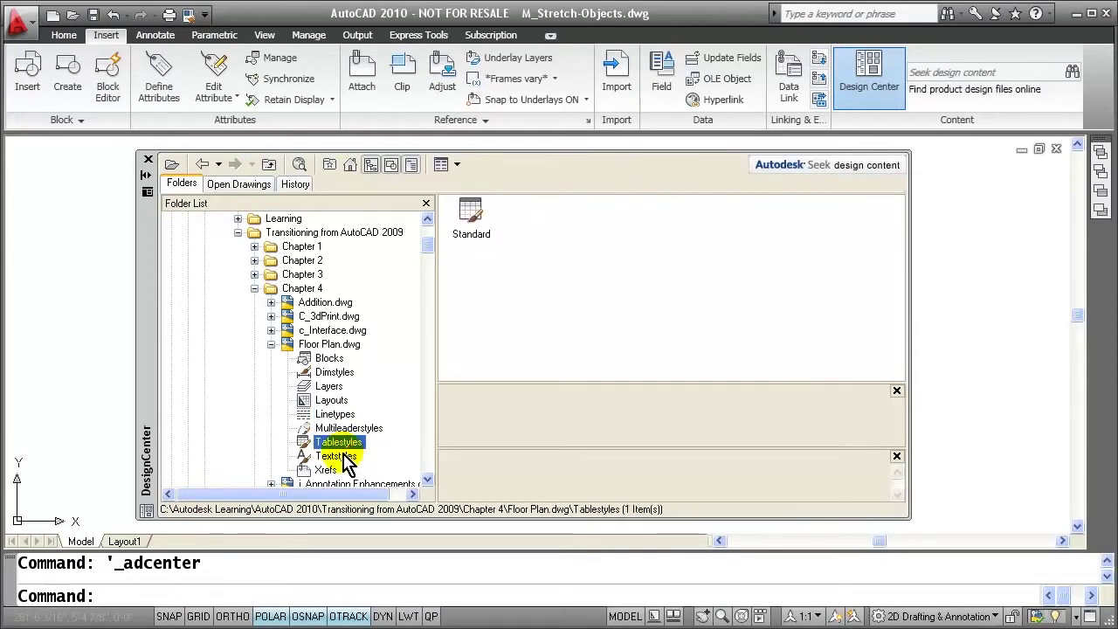
{"action": "left_click", "coordinate": [338, 456]}
{"action": "left_click", "coordinate": [325, 471]}
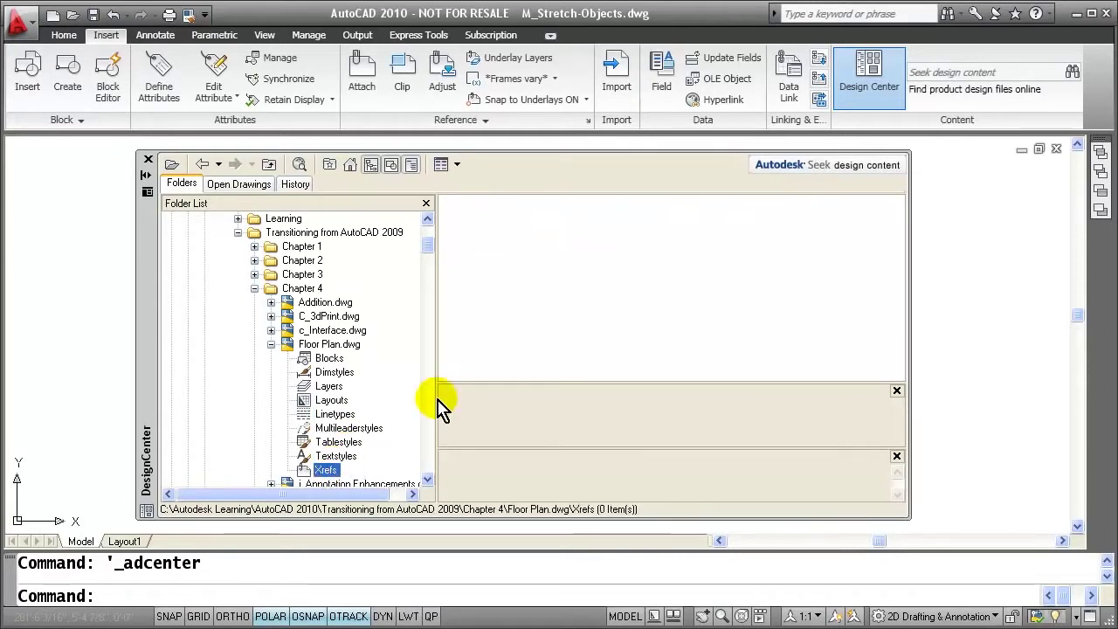
- Show the layers stored in Floor Plan.dwg in DesignCenter
{"action": "left_click", "coordinate": [329, 345]}
{"action": "left_click", "coordinate": [328, 387]}
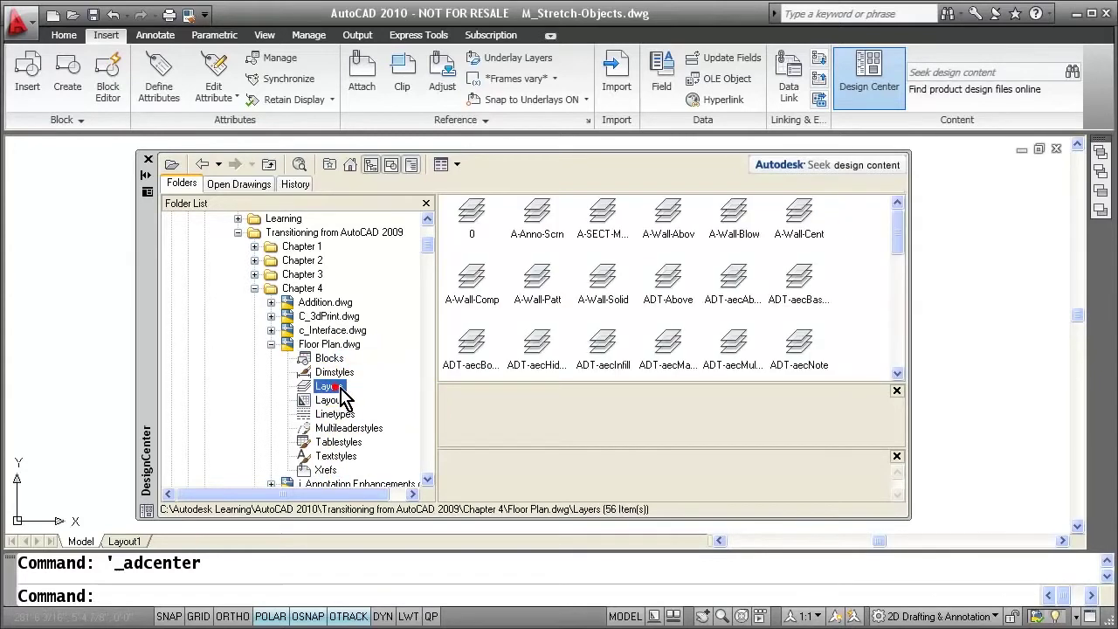
{"action": "left_click", "coordinate": [899, 236]}
{"action": "left_click", "coordinate": [899, 235]}
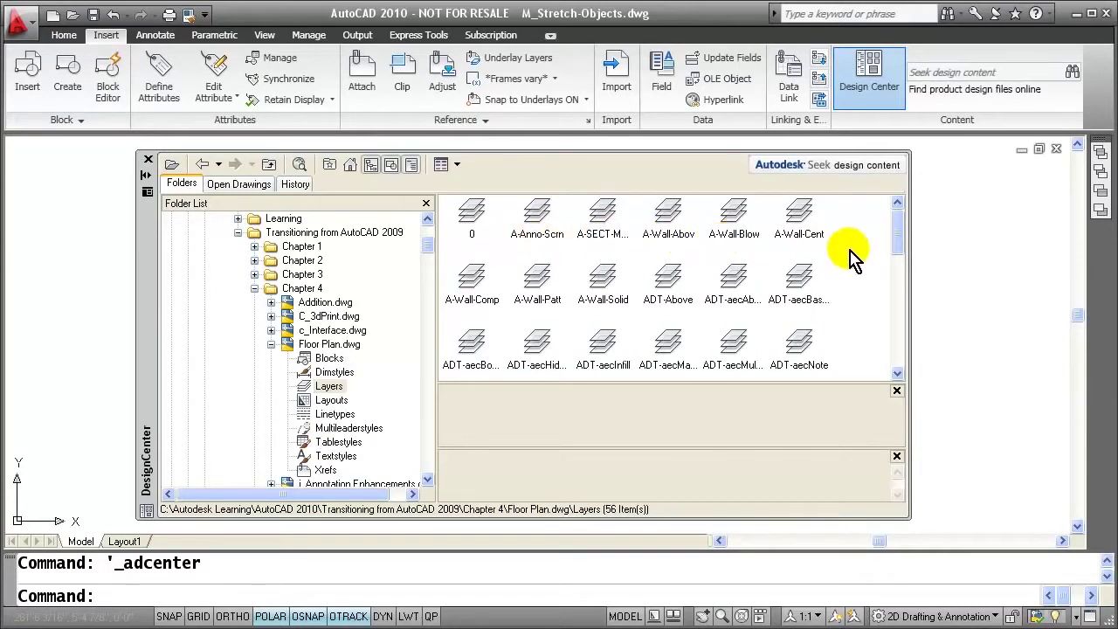
{"action": "mouse_move", "coordinate": [899, 236]}
{"action": "left_mouse_down"}
{"action": "mouse_move", "coordinate": [901, 341]}
{"action": "mouse_move", "coordinate": [902, 243]}
{"action": "left_mouse_up"}
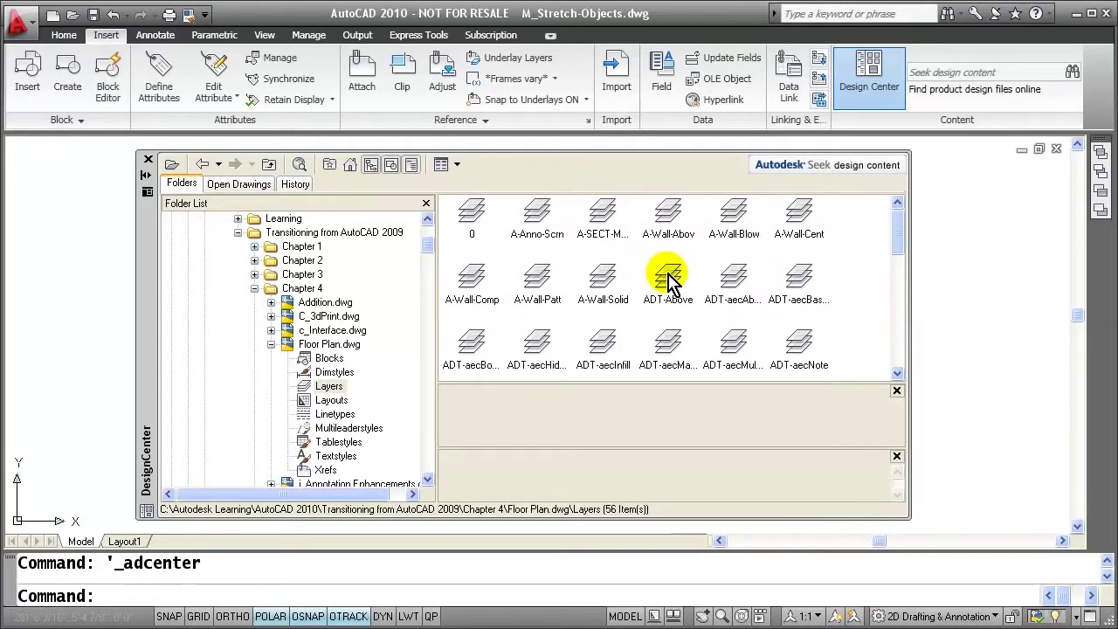
- Add the six A-Wall layers of Floor Plan.dwg, from A-Wall-Abov to A-Wall-Solid, to the current drawing
{"action": "left_click", "coordinate": [669, 214]}
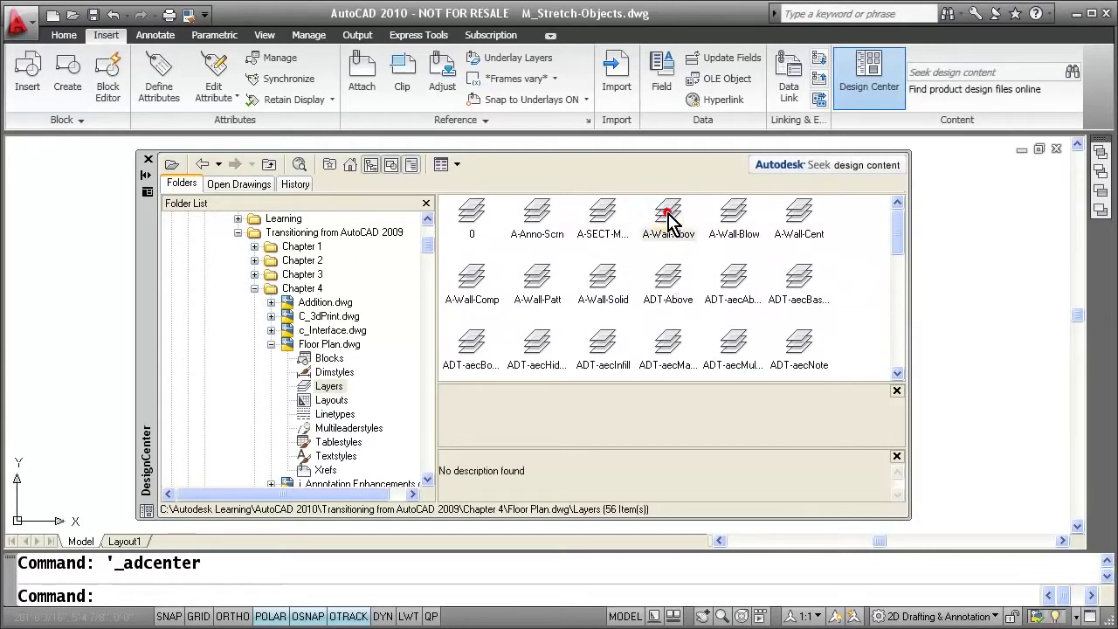
{"action": "left_click", "coordinate": [605, 289], "text": "shift"}
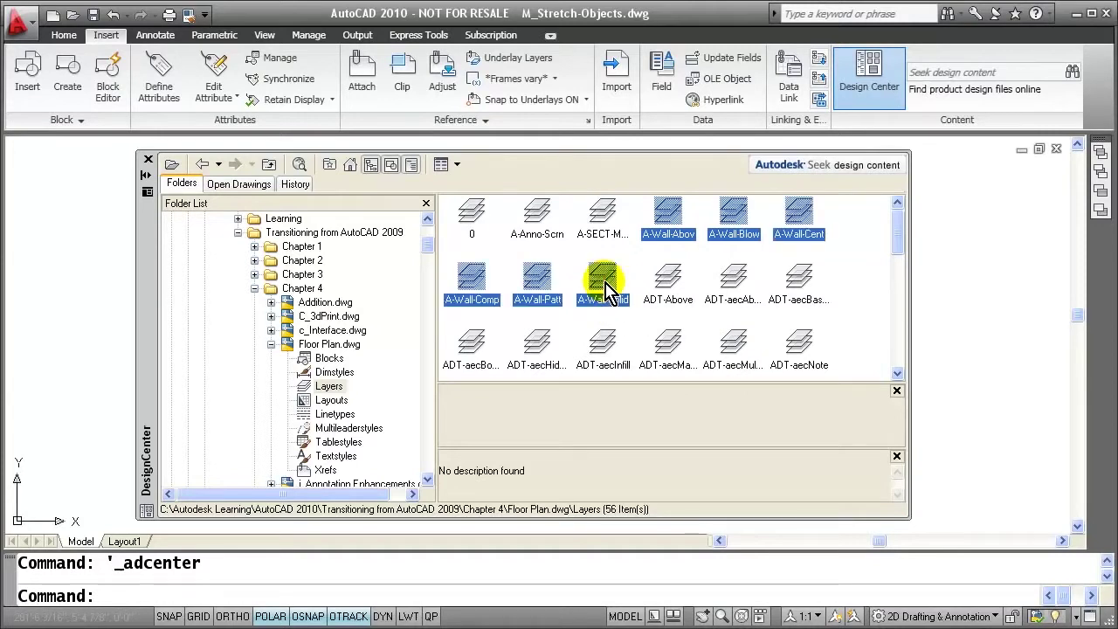
{"action": "left_click", "coordinate": [668, 281], "text": "shift"}
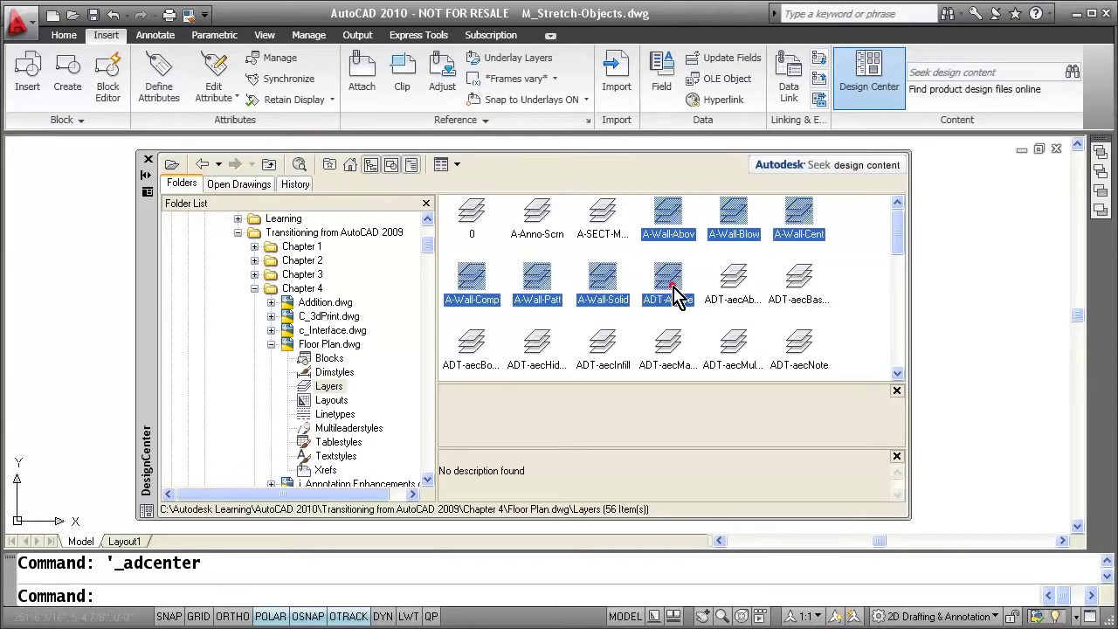
{"action": "left_click", "coordinate": [736, 279], "text": "shift"}
{"action": "left_click", "coordinate": [796, 284], "text": "shift"}
{"action": "left_click", "coordinate": [733, 279], "text": "ctrl"}
{"action": "left_click", "coordinate": [668, 279], "text": "ctrl"}
{"action": "left_click", "coordinate": [837, 287], "text": "ctrl"}
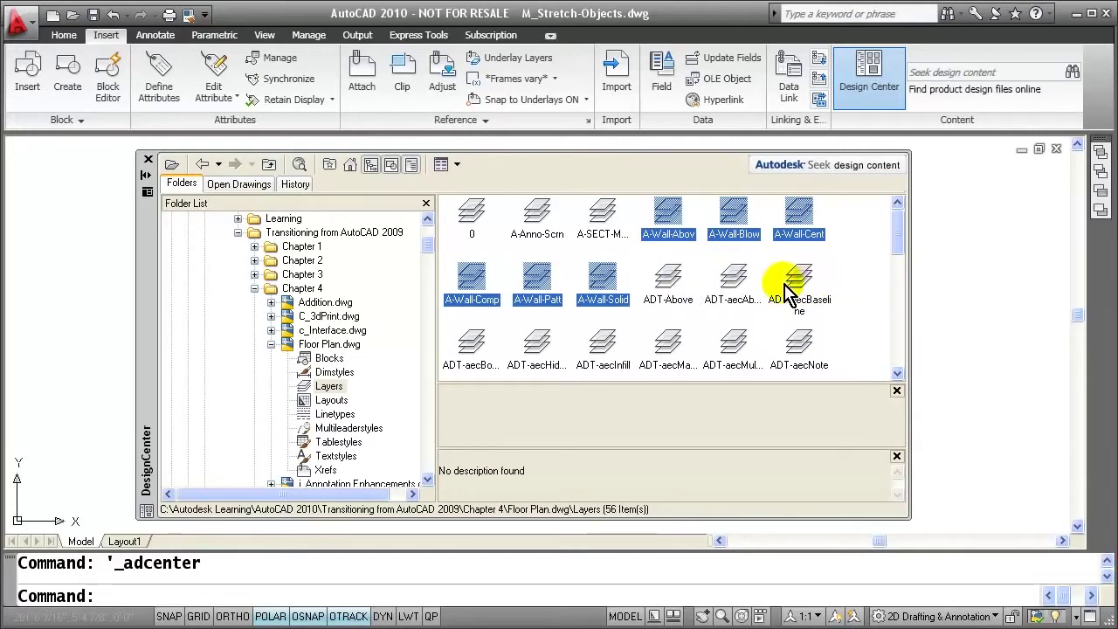
{"action": "right_click", "coordinate": [670, 220]}
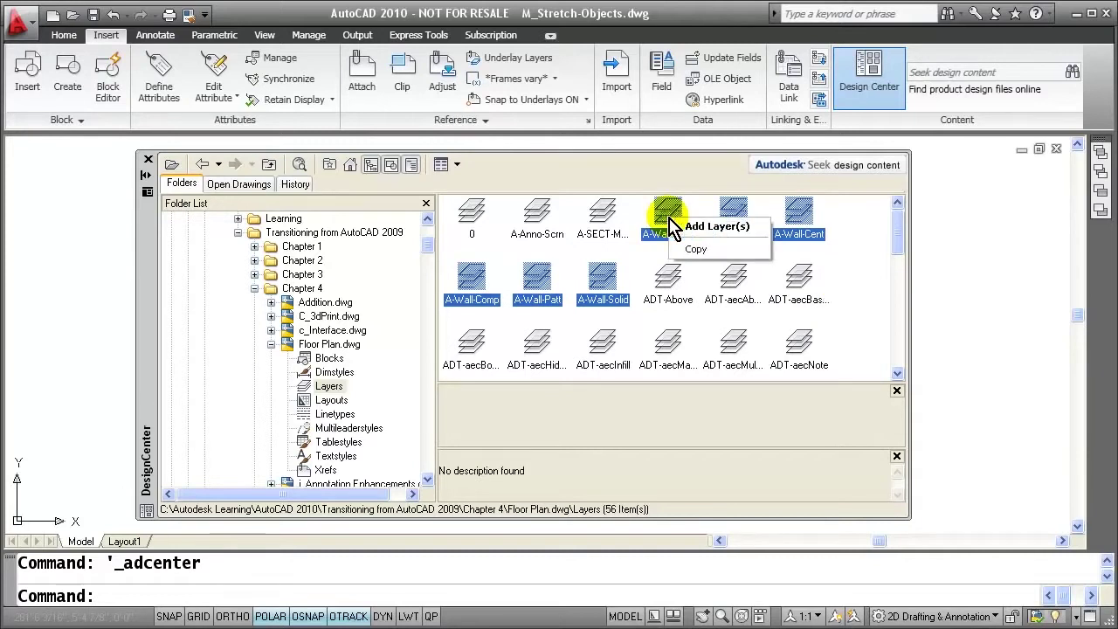
{"action": "left_click", "coordinate": [718, 227]}
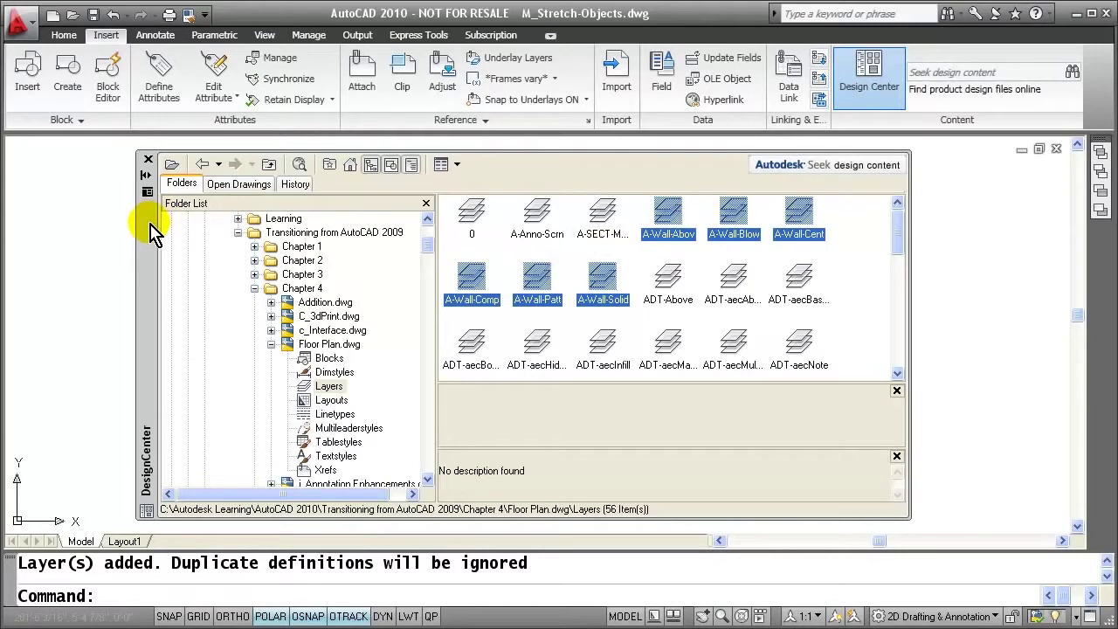
- Close DesignCenter and check the current drawing's layer list for the added A-Wall layers
{"action": "left_click", "coordinate": [148, 161]}
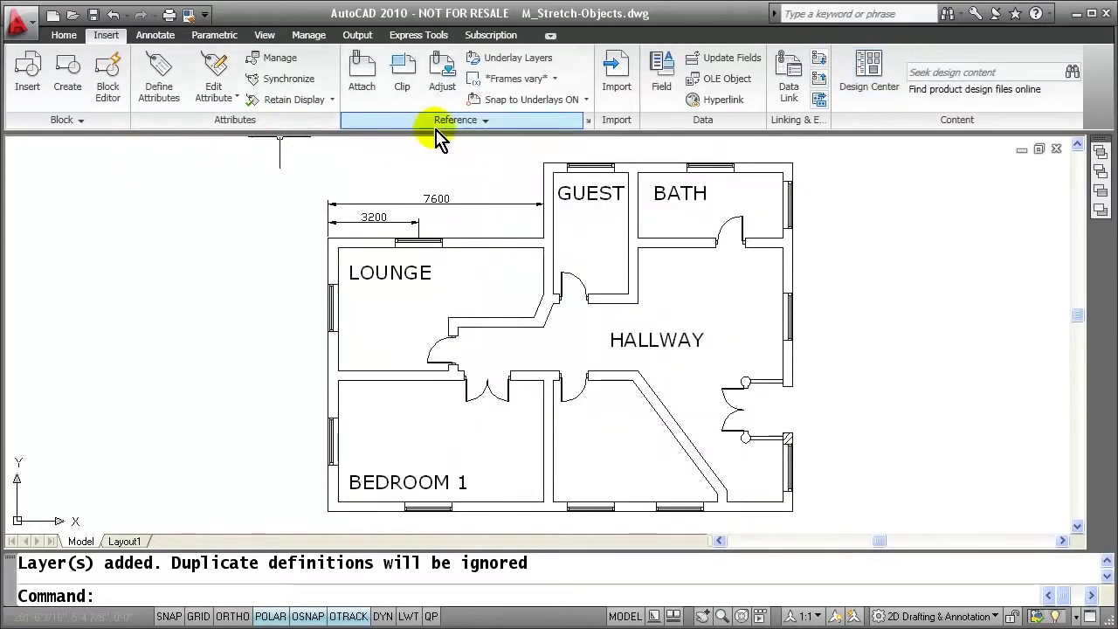
{"action": "left_click", "coordinate": [63, 35]}
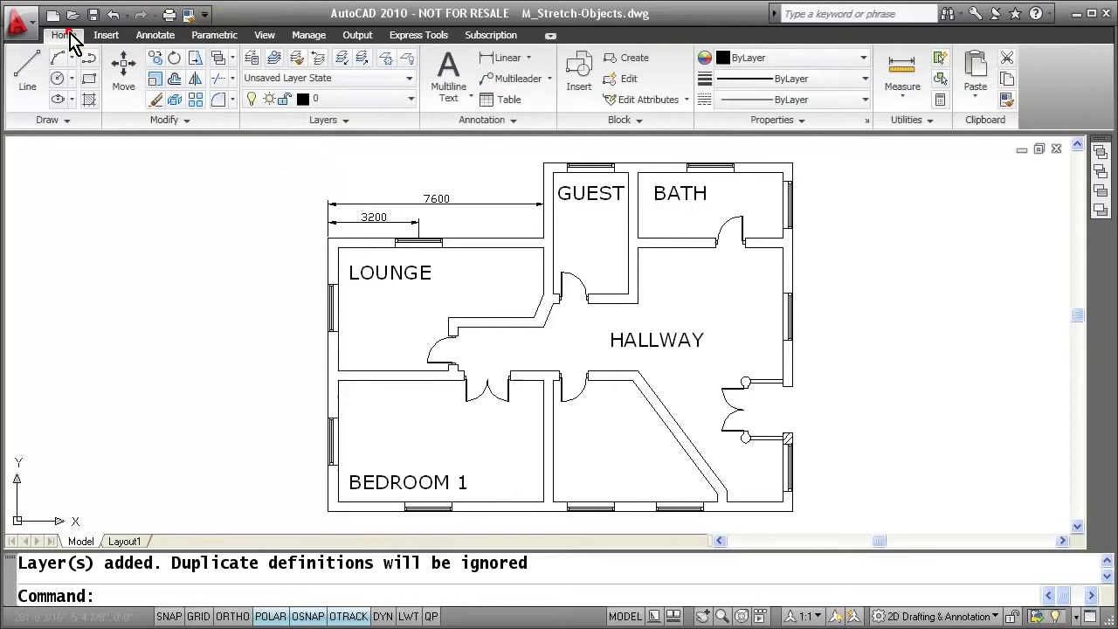
{"action": "left_click", "coordinate": [409, 99]}
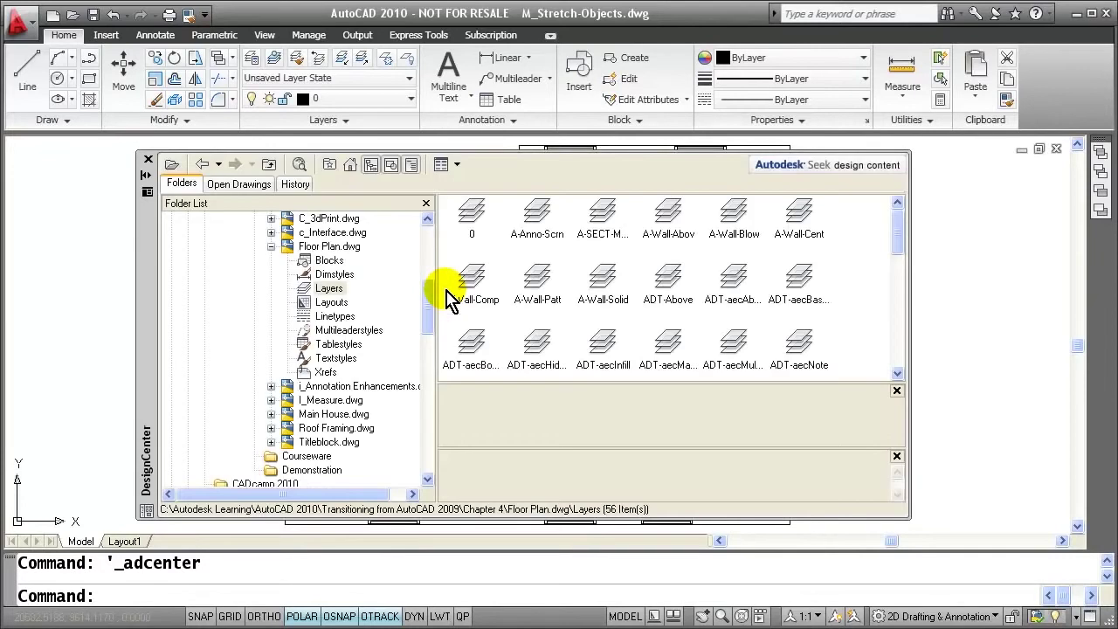
- Show the blocks stored in Floor Plan.dwg and check the insertion options for the ADCADD_ZZ block
{"action": "left_click", "coordinate": [329, 261]}
{"action": "left_click", "coordinate": [543, 217]}
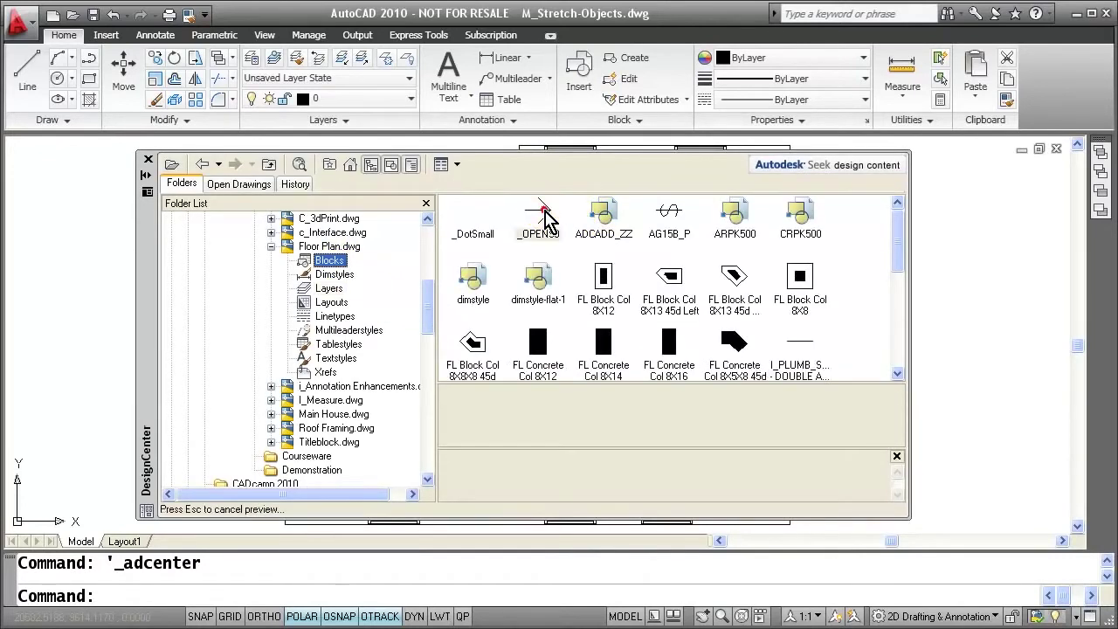
{"action": "right_click", "coordinate": [603, 219]}
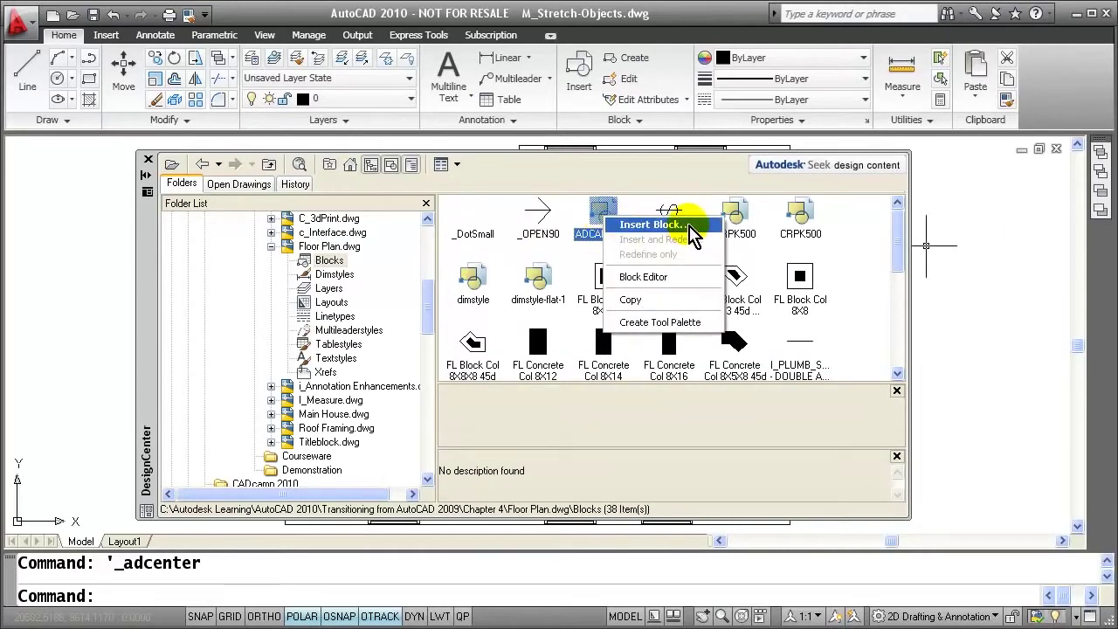
- Show the layouts stored in Floor Plan.dwg and check the options for adding Layout1
{"action": "left_click", "coordinate": [336, 301]}
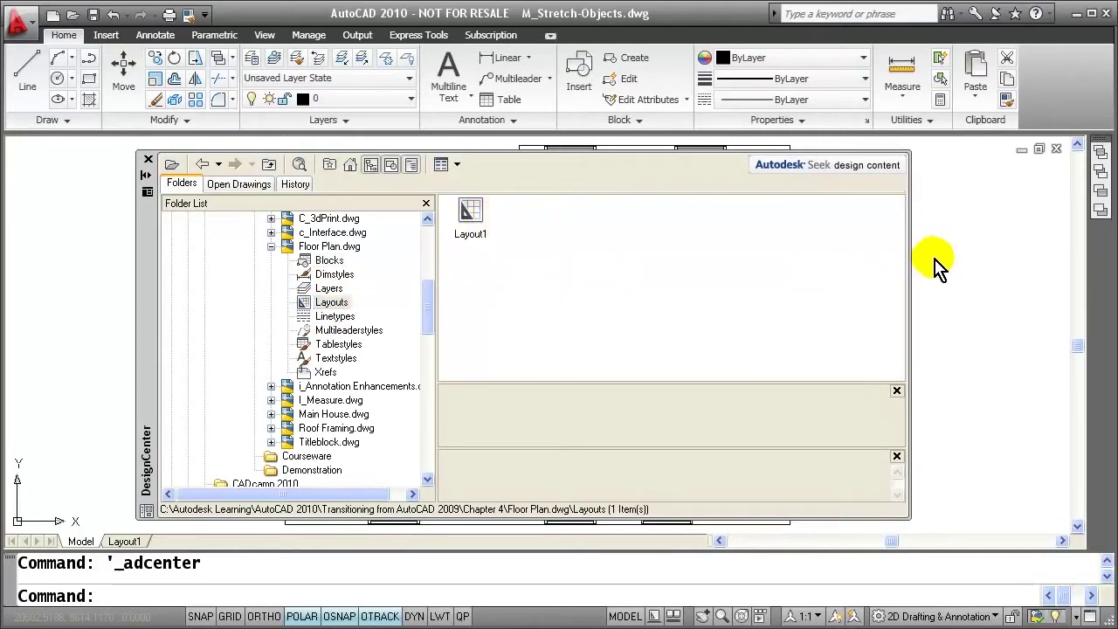
{"action": "left_click", "coordinate": [471, 220]}
{"action": "right_click", "coordinate": [473, 216]}
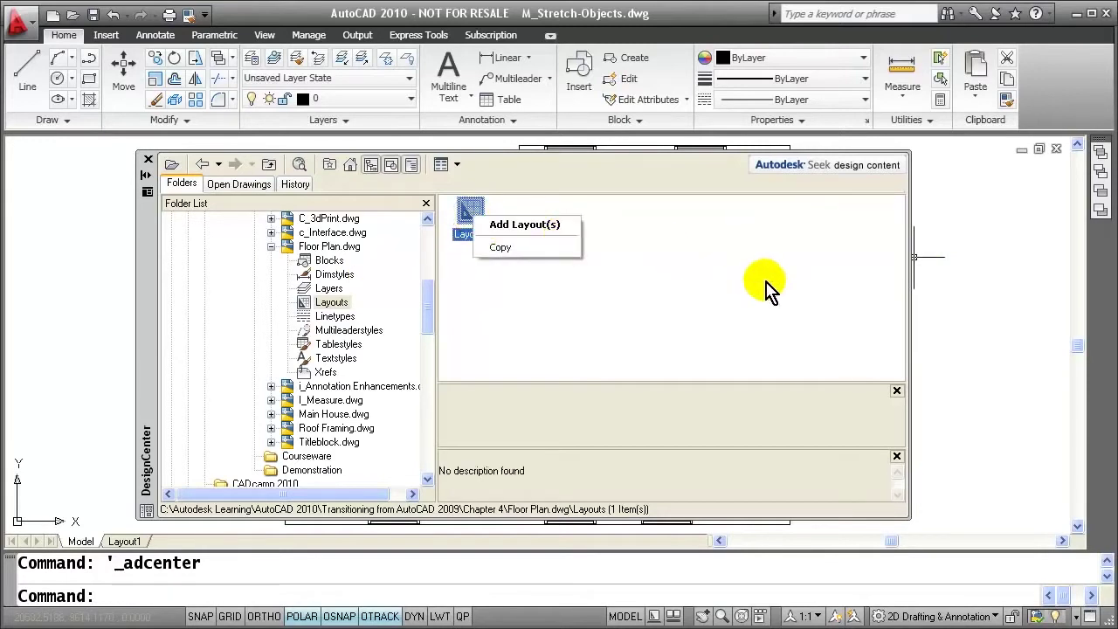
{"action": "key", "text": "Escape"}
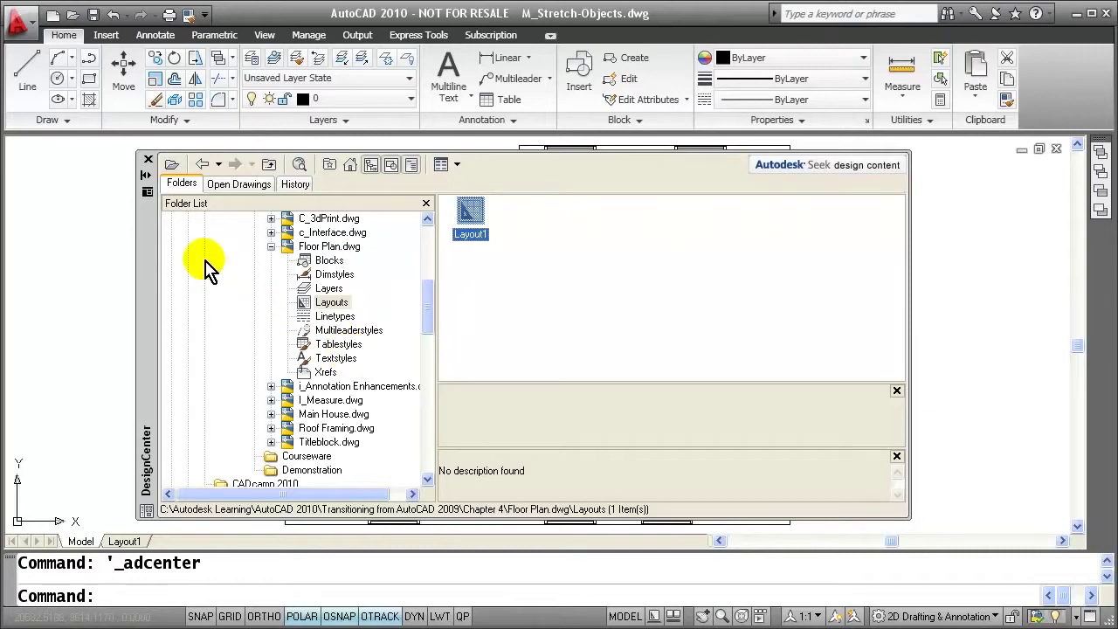
- Close DesignCenter and the M_Stretch-Objects.dwg drawing
{"action": "left_click", "coordinate": [149, 159]}
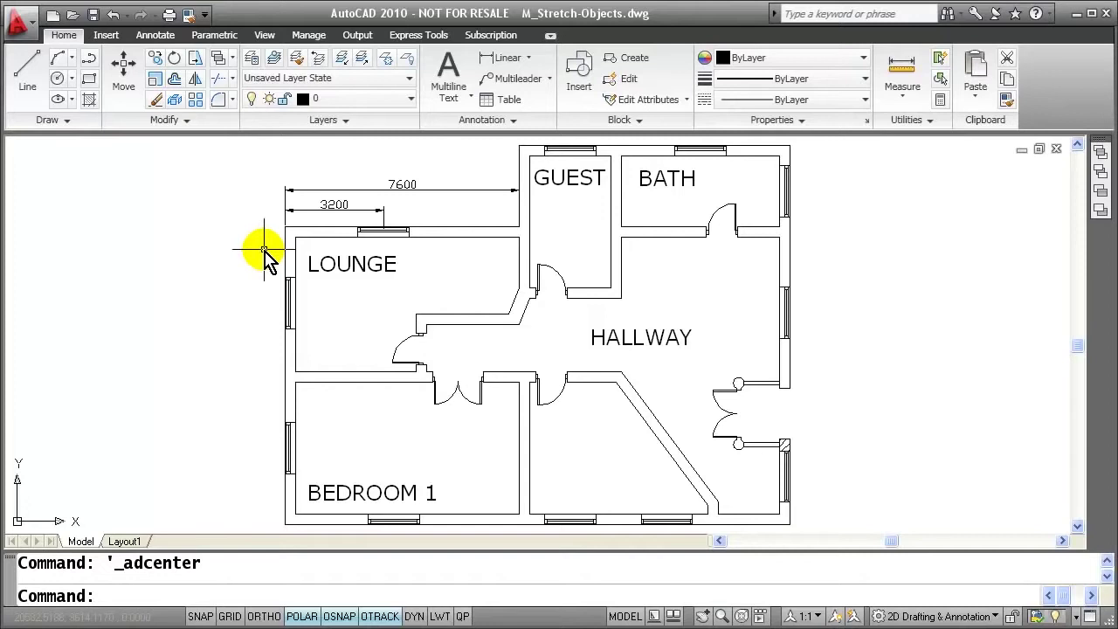
{"action": "left_click", "coordinate": [1057, 149]}
{"action": "left_click", "coordinate": [560, 348]}
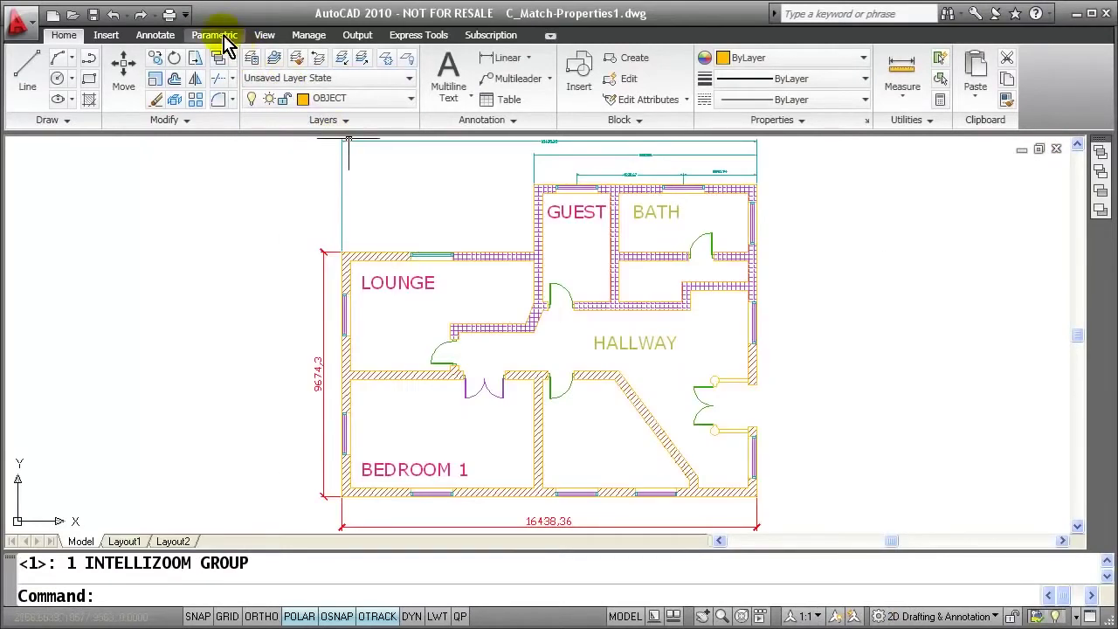
- Add the Match Properties command to the Quick Access Toolbar
{"action": "left_click", "coordinate": [186, 16]}
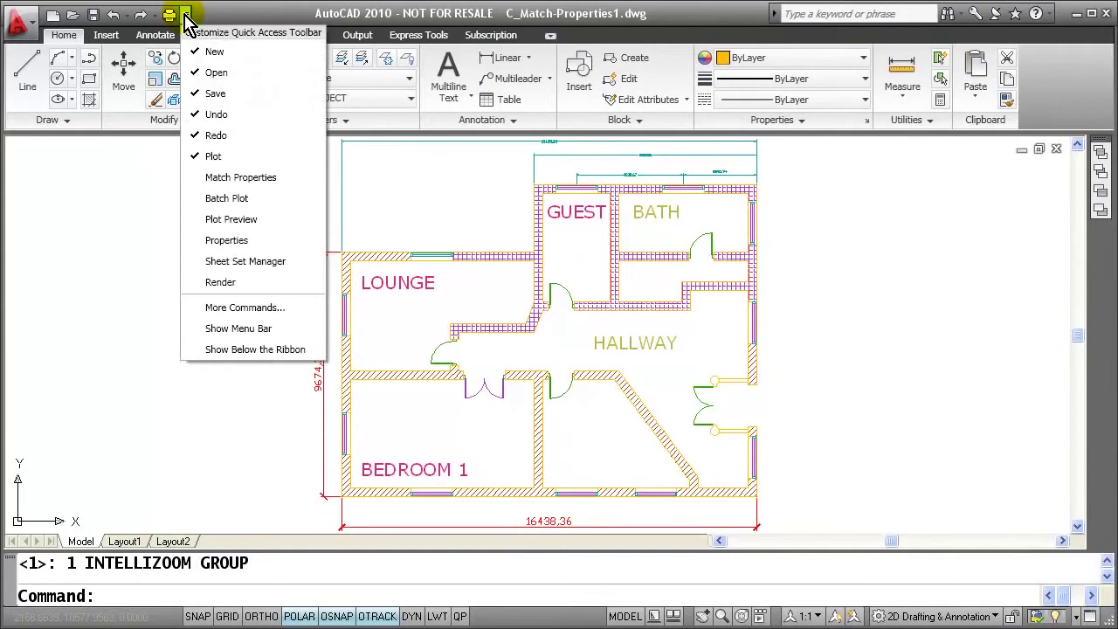
{"action": "left_click", "coordinate": [218, 179]}
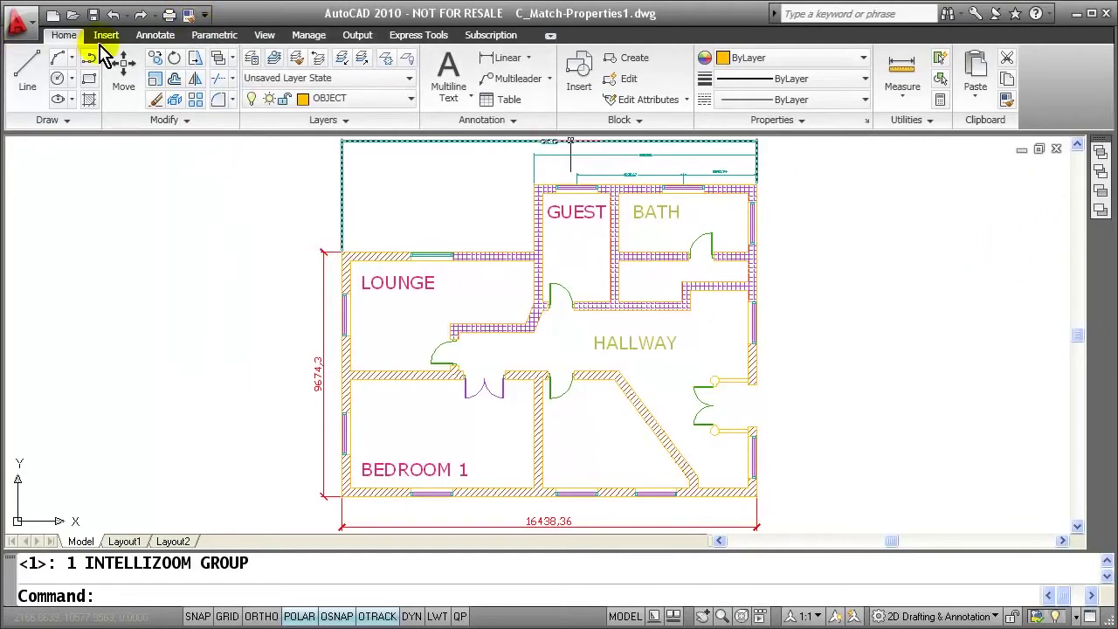
- Match the properties of the window in the lounge's upper wall onto the window in its left wall
{"action": "left_click", "coordinate": [1008, 102]}
{"action": "scroll", "coordinate": [446, 288], "scroll_direction": "up", "scroll_amount": 3}
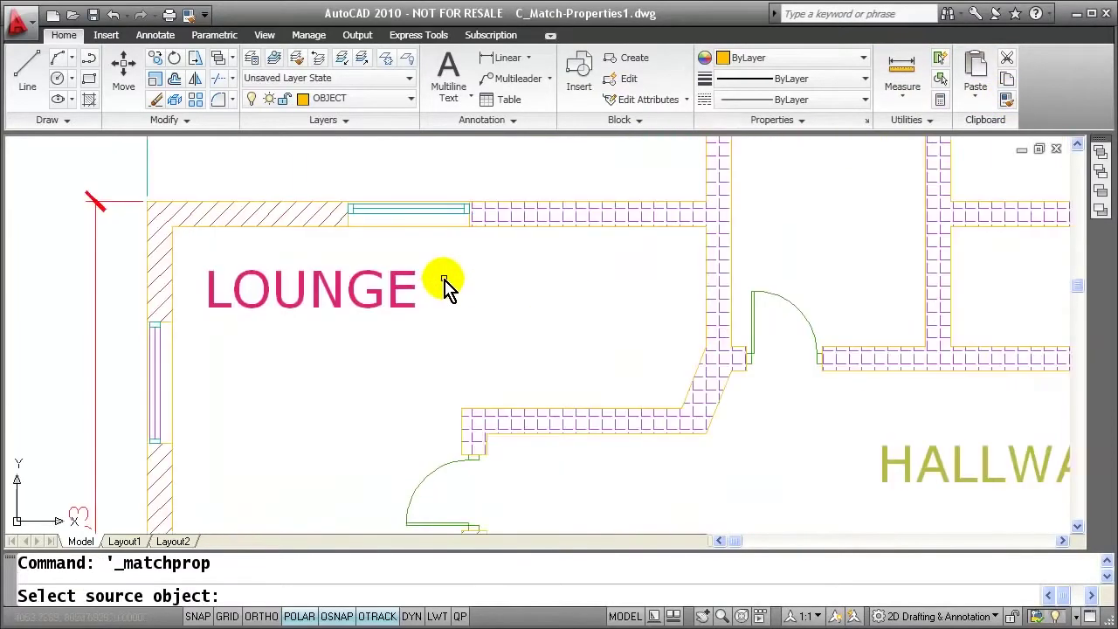
{"action": "left_click", "coordinate": [407, 214]}
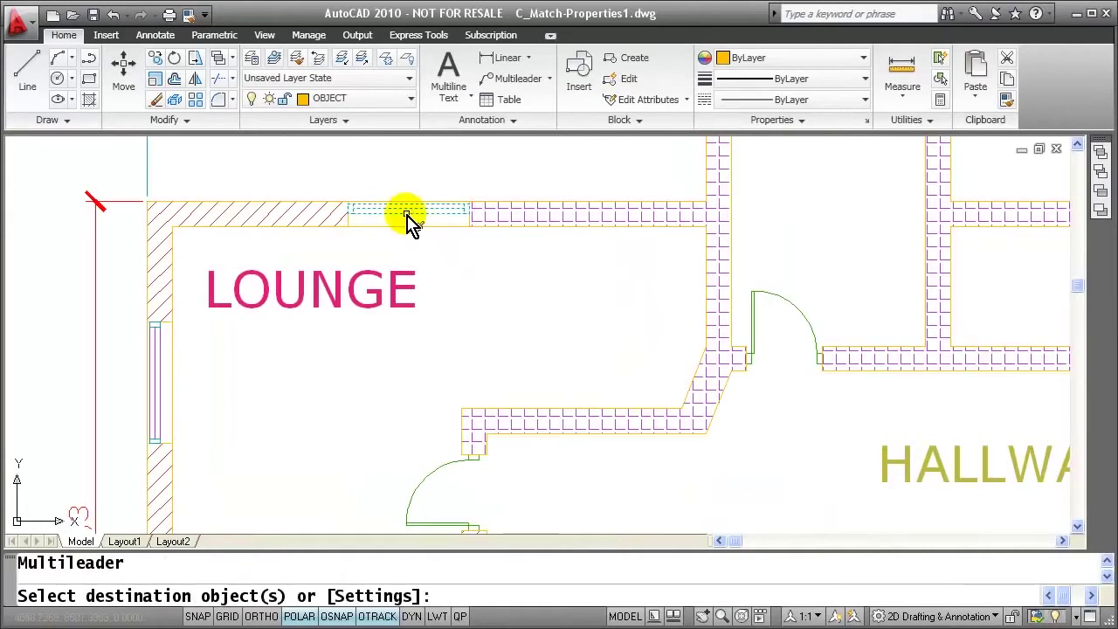
{"action": "left_click", "coordinate": [157, 378]}
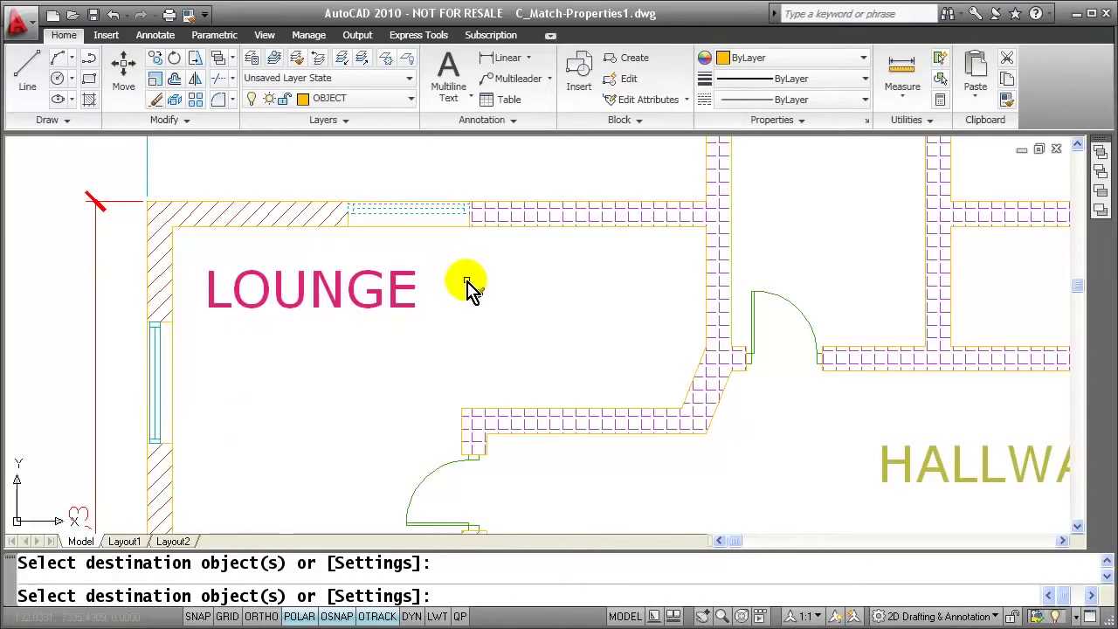
{"action": "key", "text": "Escape"}
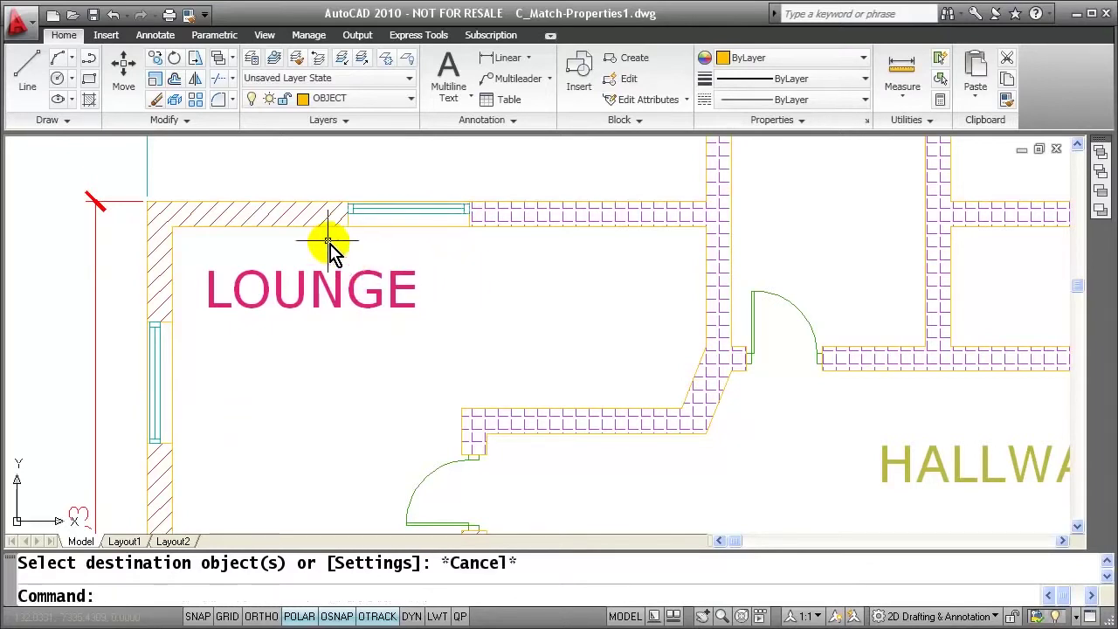
- Match the diagonal hatch of the lounge's upper-left wall onto the grid-patterned wall hatch beside the upper window
{"action": "left_click", "coordinate": [190, 15]}
{"action": "left_click", "coordinate": [287, 221]}
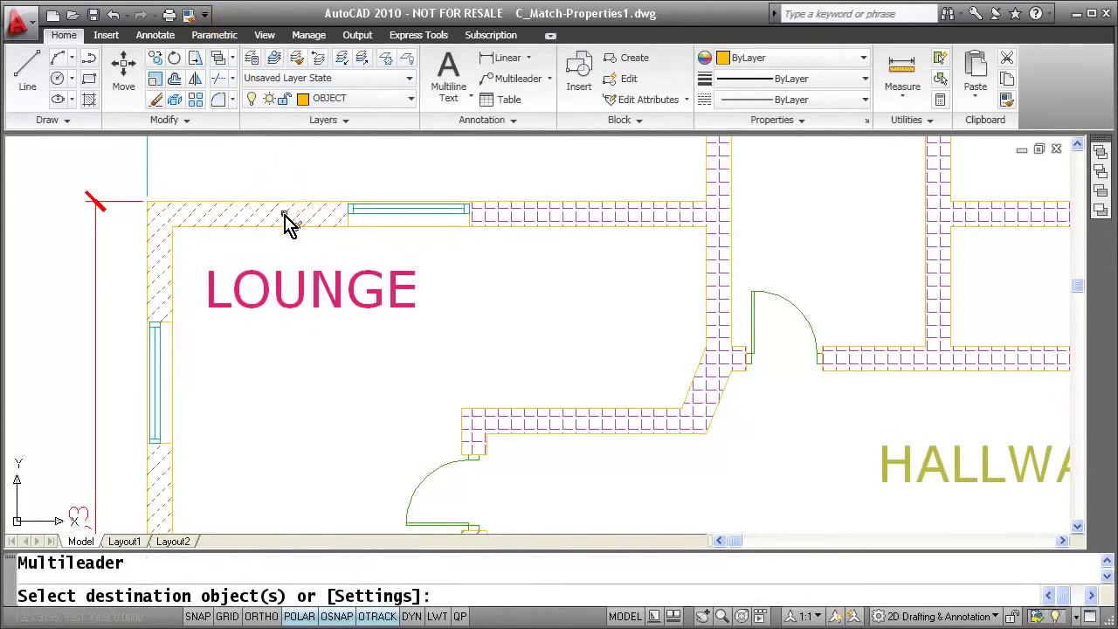
{"action": "left_click", "coordinate": [565, 214]}
{"action": "left_click", "coordinate": [566, 218]}
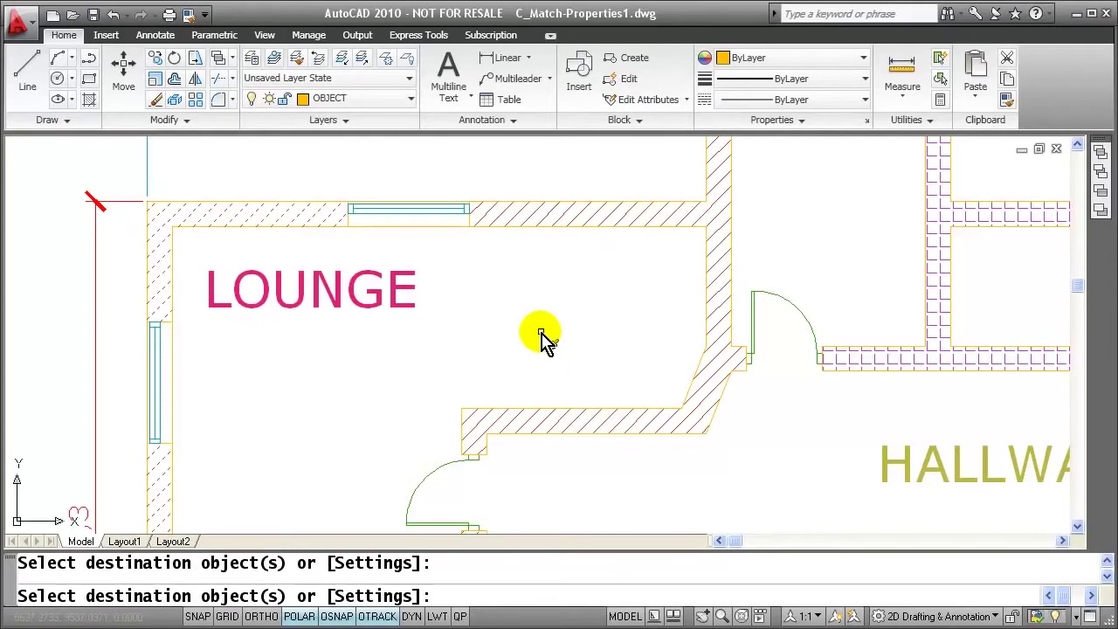
{"action": "key", "text": "Escape"}
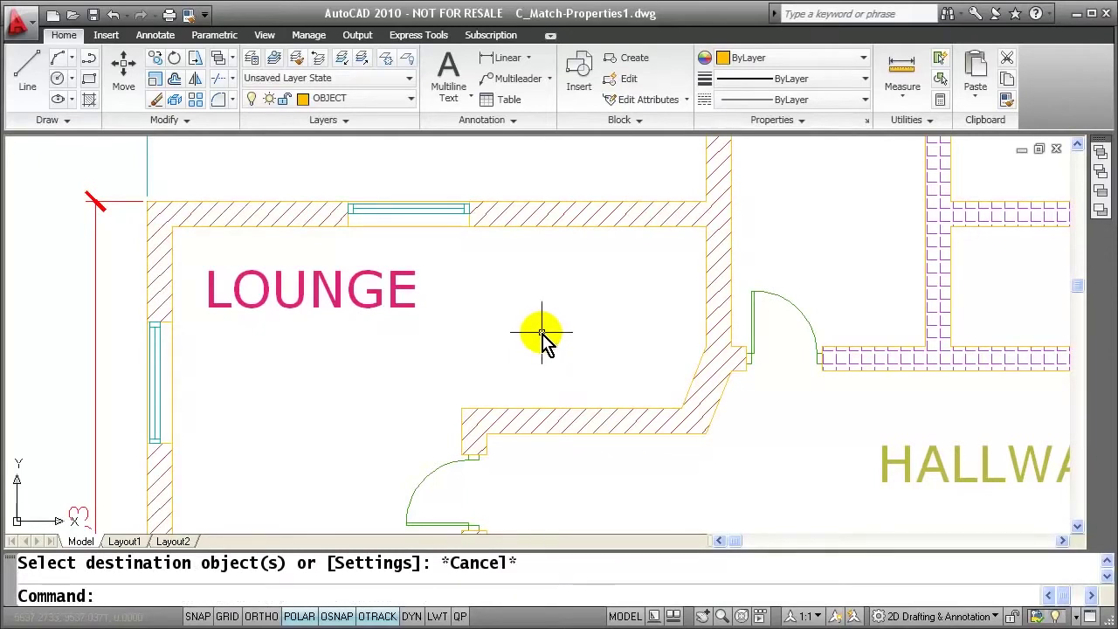
- Match the lounge's diagonal wall hatch onto the grid-patterned wall hatch above the hallway, excluding the Hatch special property
{"action": "left_click", "coordinate": [189, 15]}
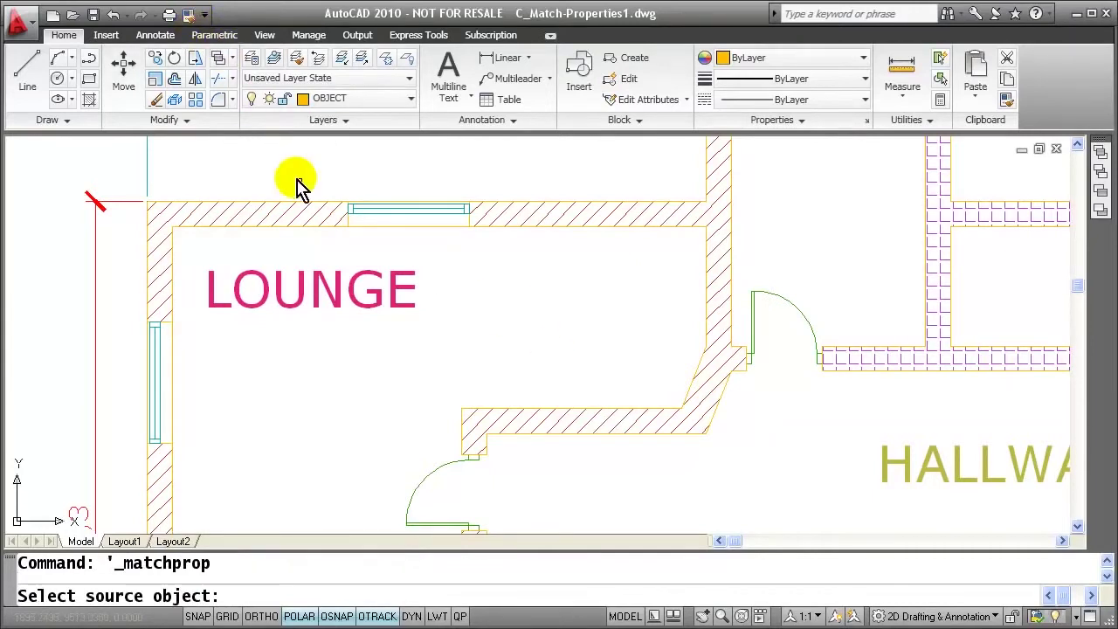
{"action": "left_click", "coordinate": [312, 220]}
{"action": "right_click", "coordinate": [475, 267]}
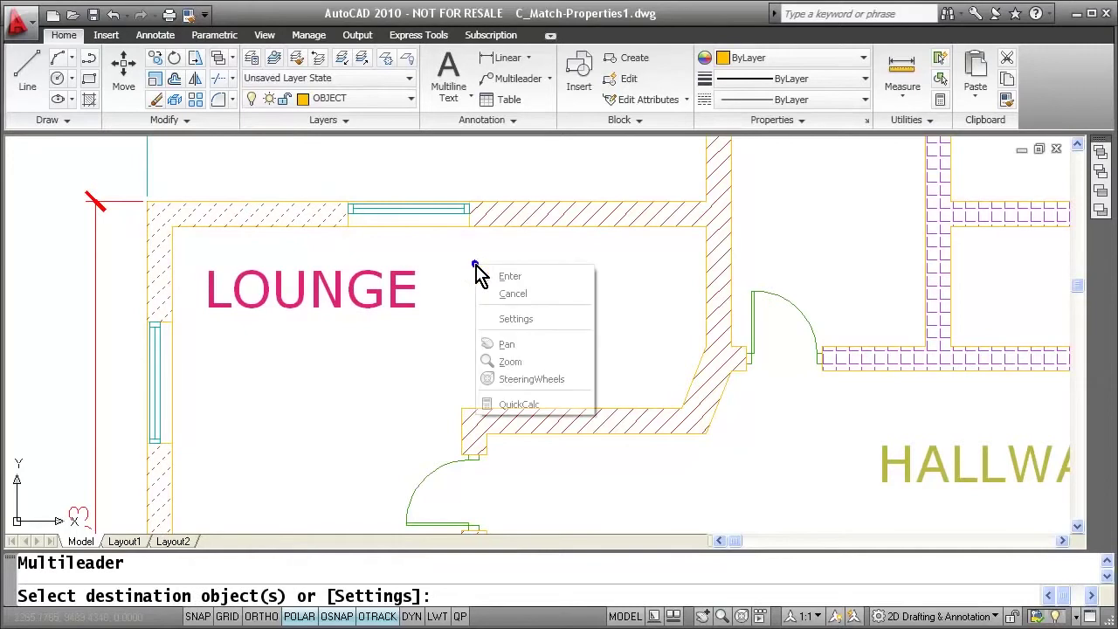
{"action": "left_click", "coordinate": [514, 320]}
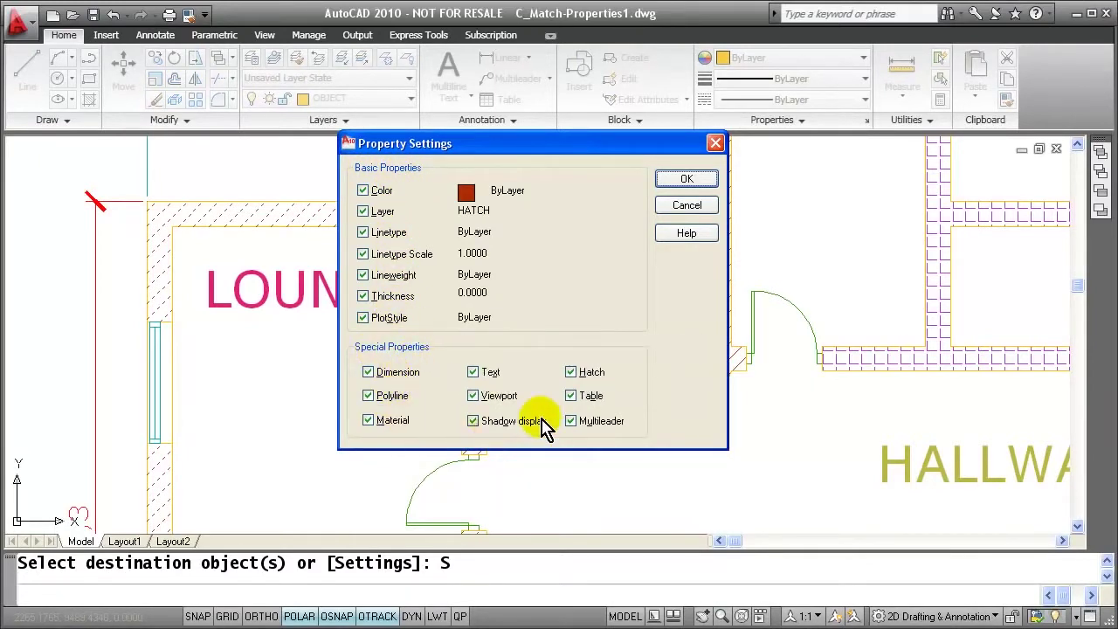
{"action": "left_click", "coordinate": [572, 373]}
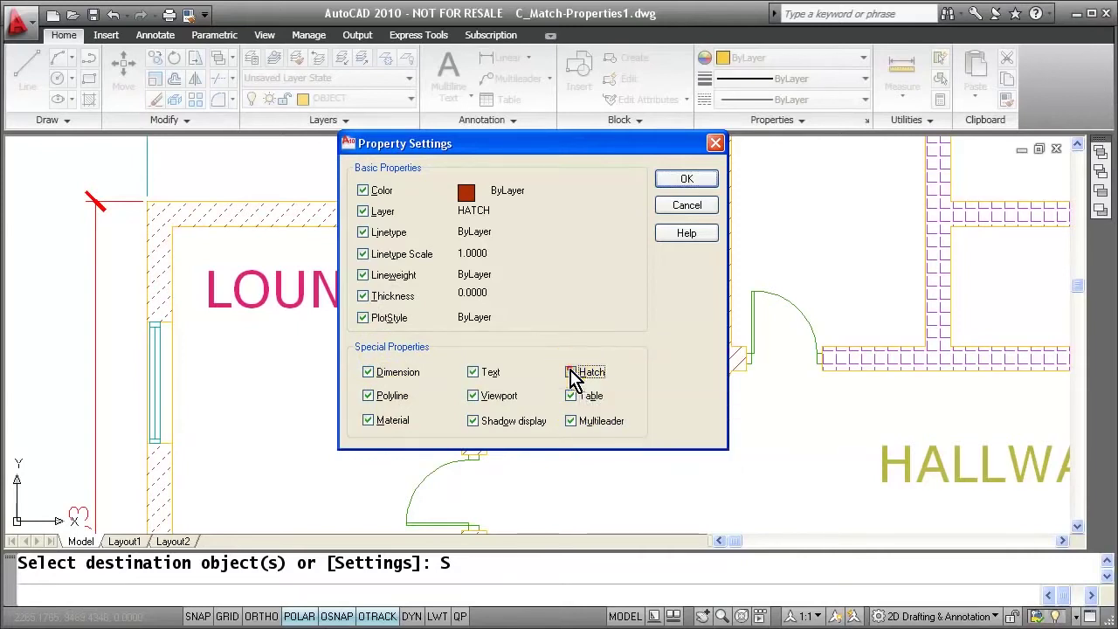
{"action": "left_click", "coordinate": [697, 181]}
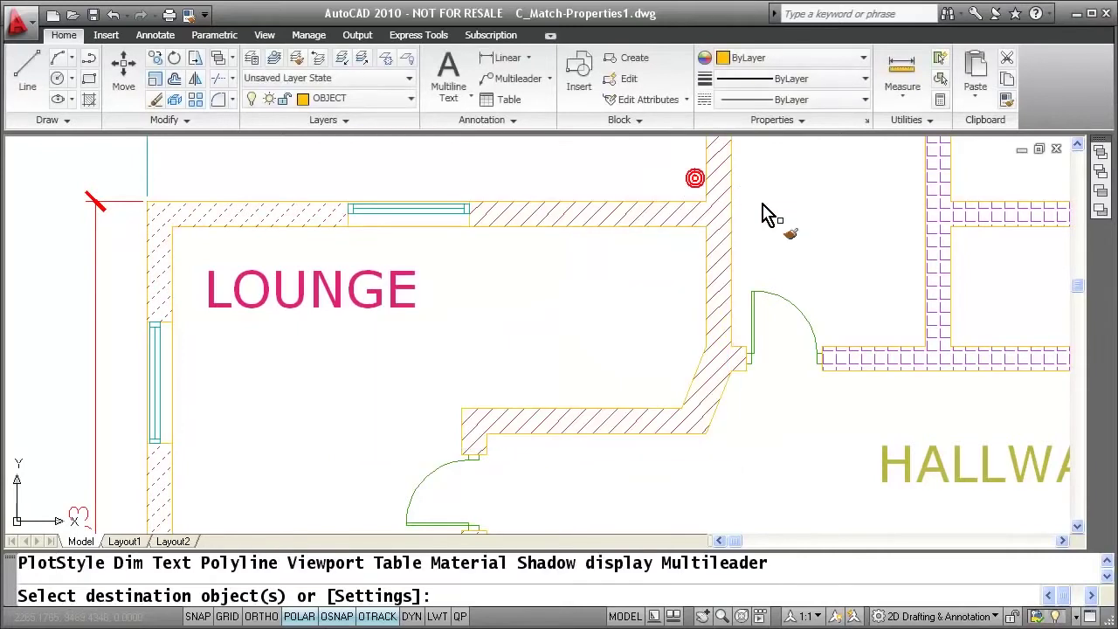
{"action": "left_click", "coordinate": [913, 359]}
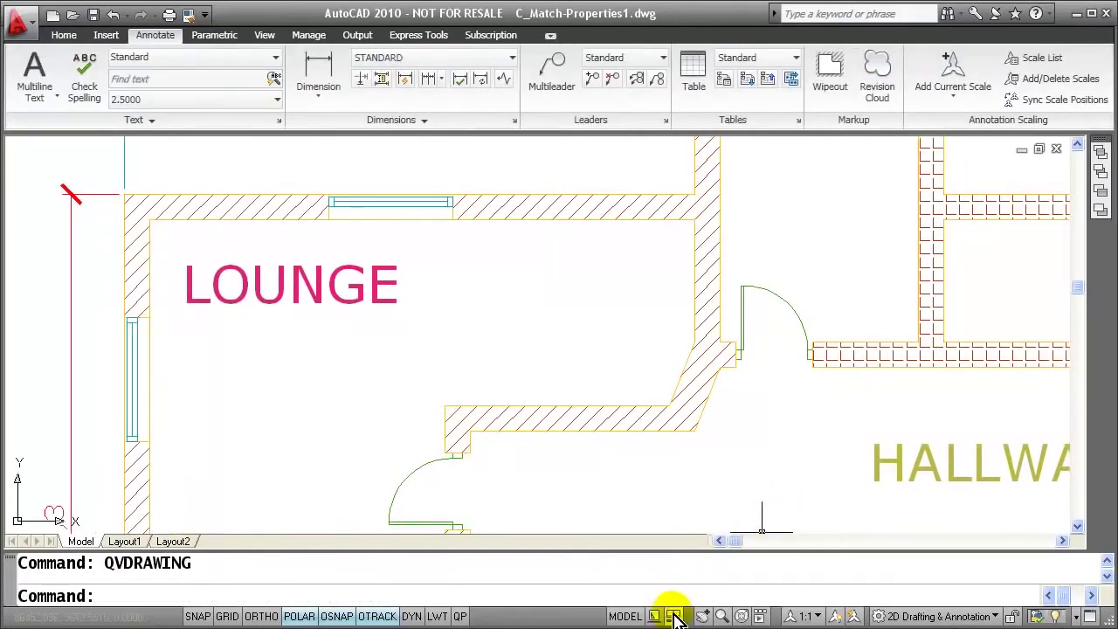
- Tile the open drawings C_Match-Properties1.dwg and C_Match-Properties2.dwg vertically
{"action": "left_click", "coordinate": [673, 616]}
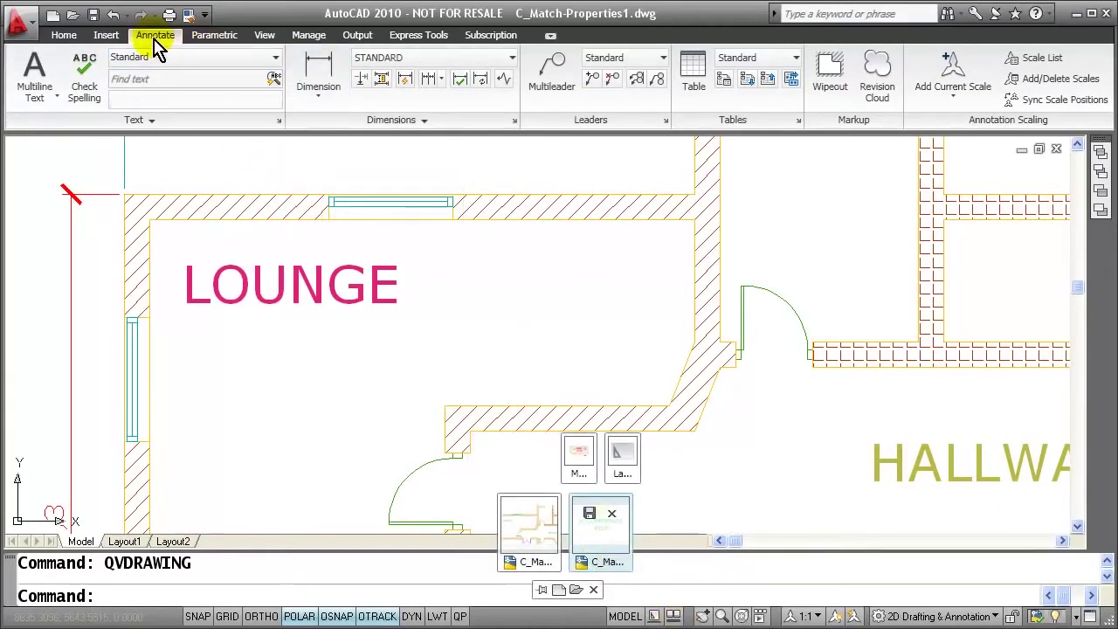
{"action": "left_click", "coordinate": [265, 37]}
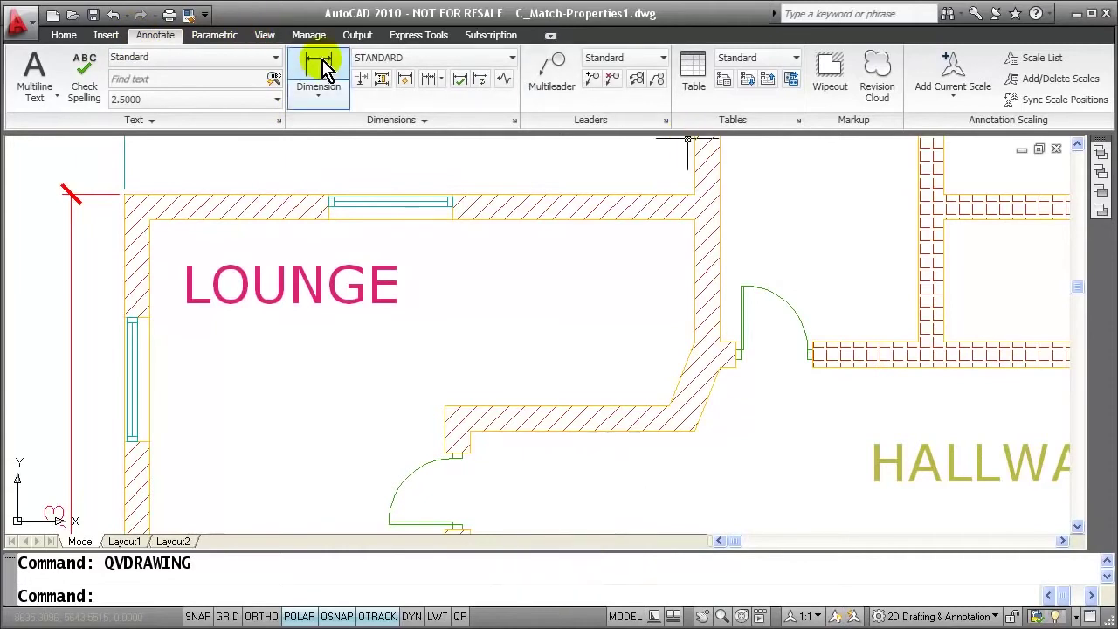
{"action": "left_click", "coordinate": [266, 36]}
{"action": "left_click", "coordinate": [979, 81]}
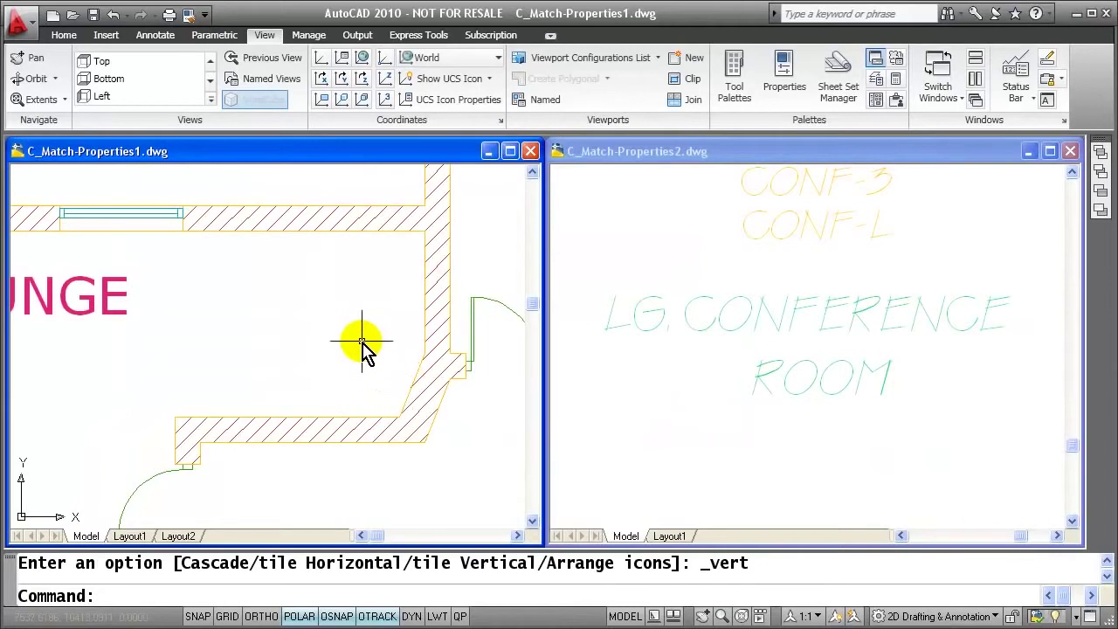
- Check the text style and layer of the LOUNGE text in C_Match-Properties1.dwg
{"action": "left_click", "coordinate": [448, 363]}
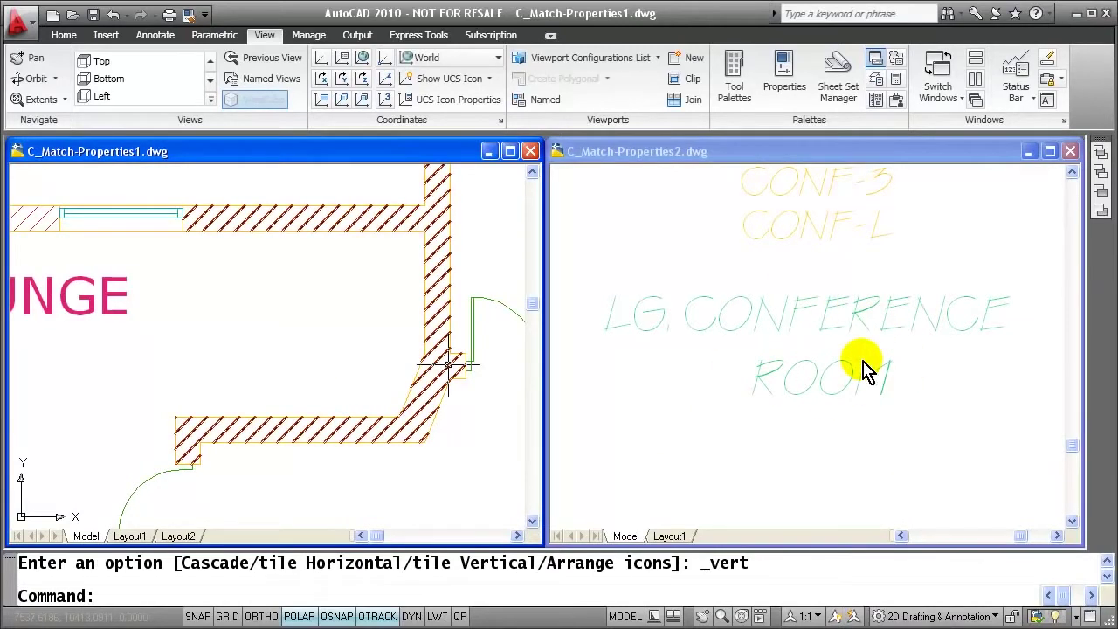
{"action": "key", "text": "Escape"}
{"action": "middle_click_drag", "start_coordinate": [283, 337], "coordinate": [487, 357]}
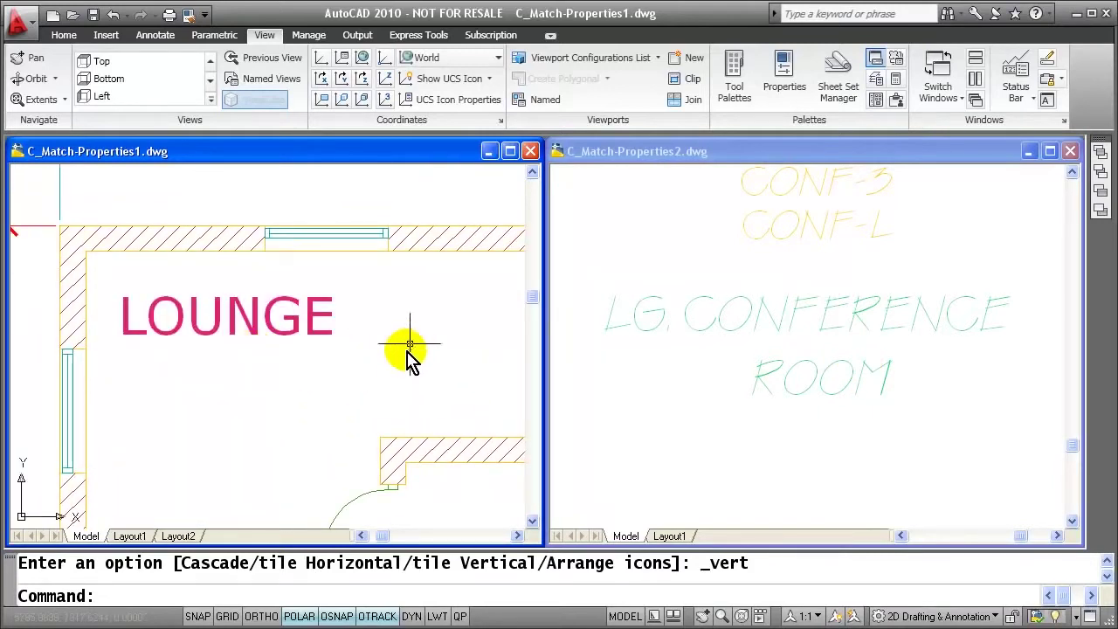
{"action": "left_click", "coordinate": [320, 321]}
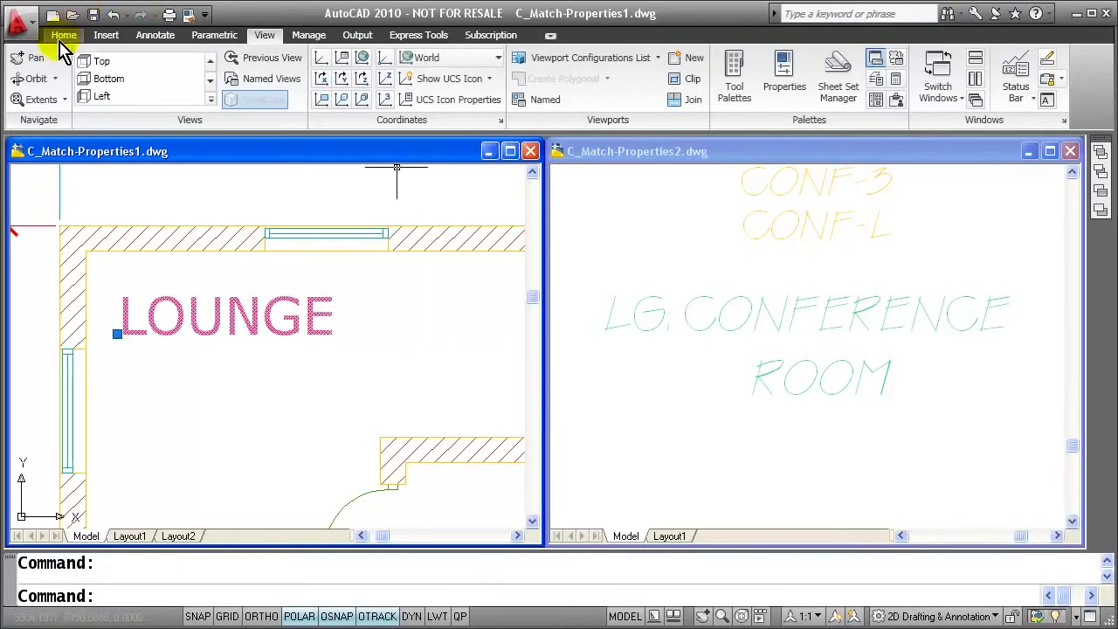
{"action": "left_click", "coordinate": [147, 37]}
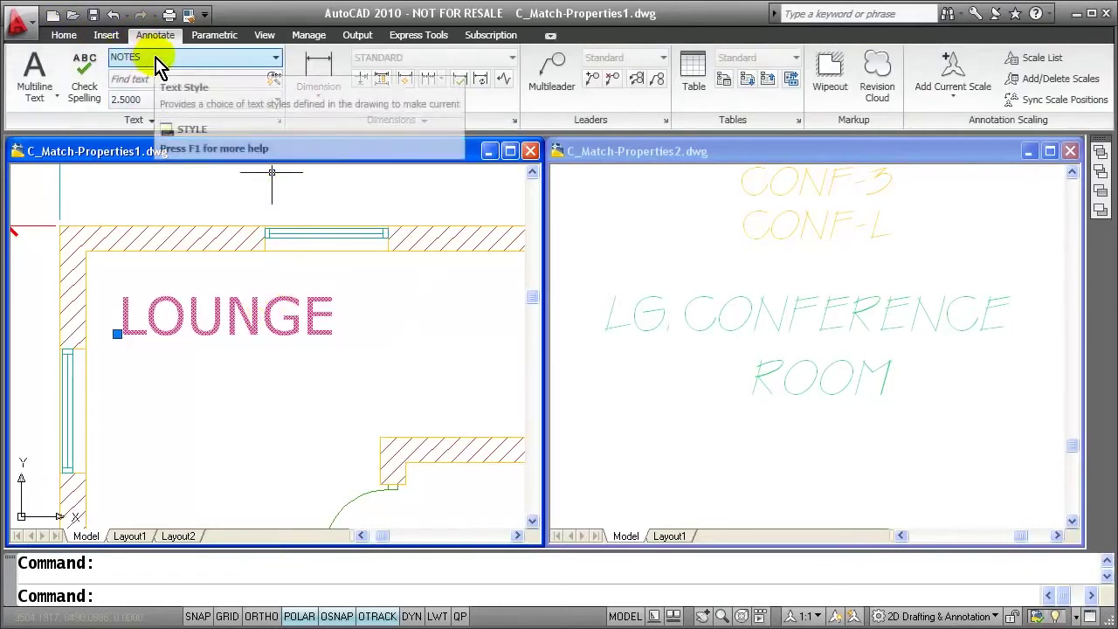
{"action": "left_click", "coordinate": [62, 36]}
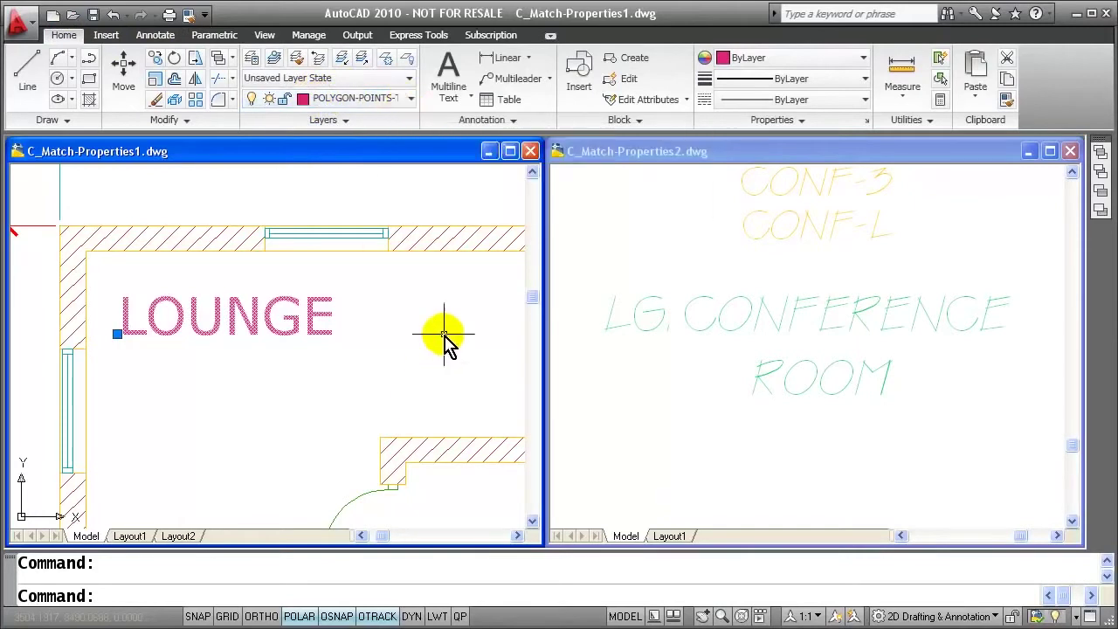
{"action": "left_click", "coordinate": [415, 96]}
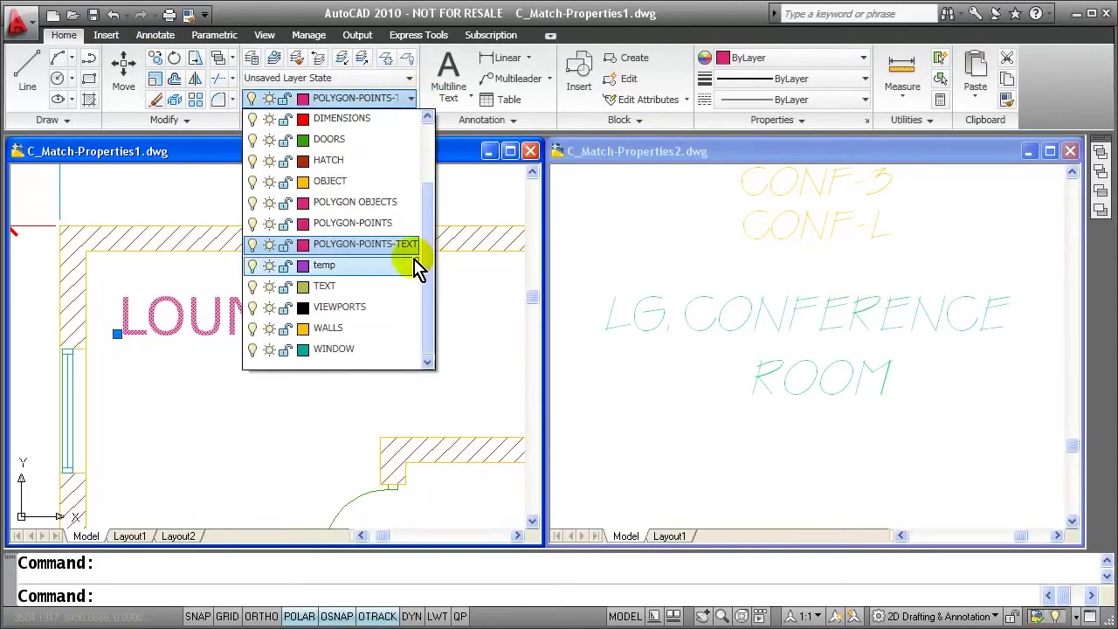
{"action": "left_click", "coordinate": [468, 349]}
- Check the layer and text style of the LG. CONFERENCE text in C_Match-Properties2.dwg, returning to C_Match-Properties1.dwg
{"action": "left_click", "coordinate": [662, 356]}
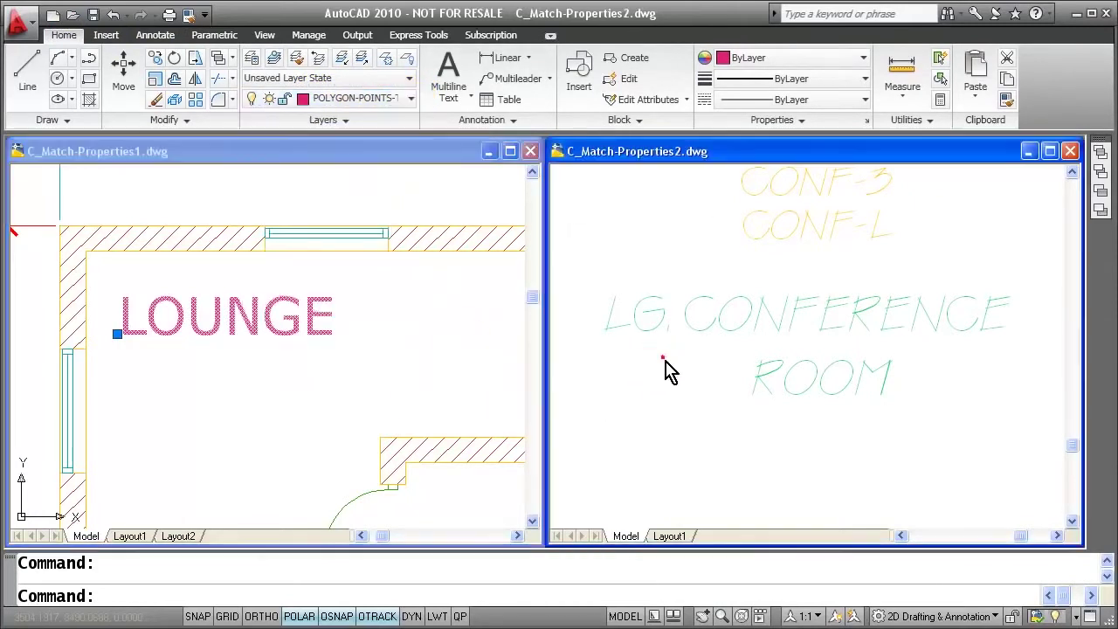
{"action": "left_click", "coordinate": [661, 310]}
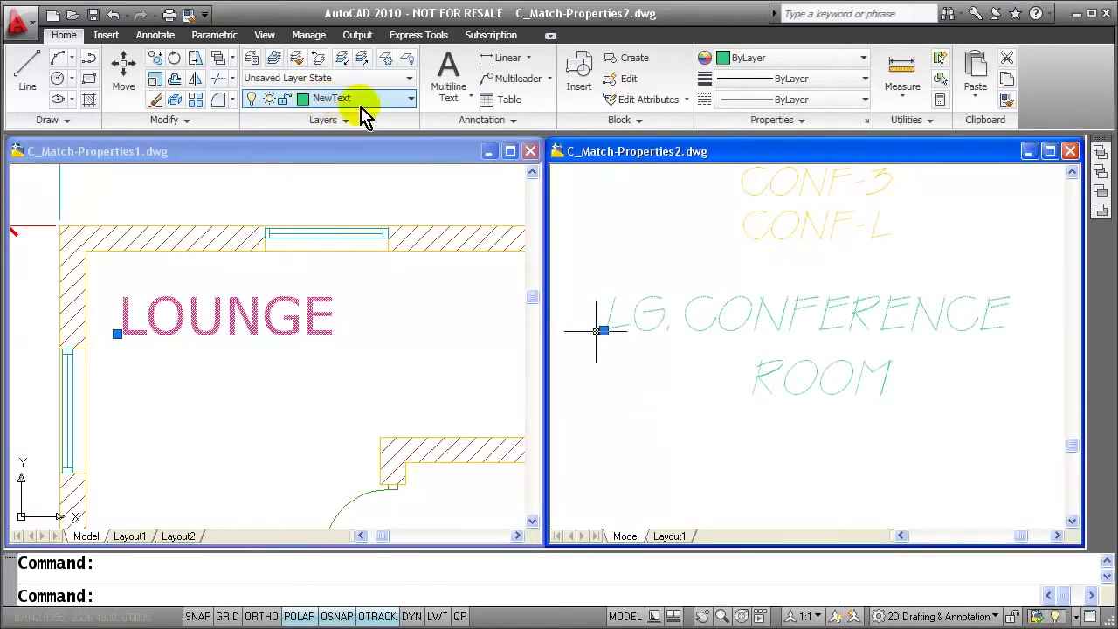
{"action": "left_click", "coordinate": [155, 35]}
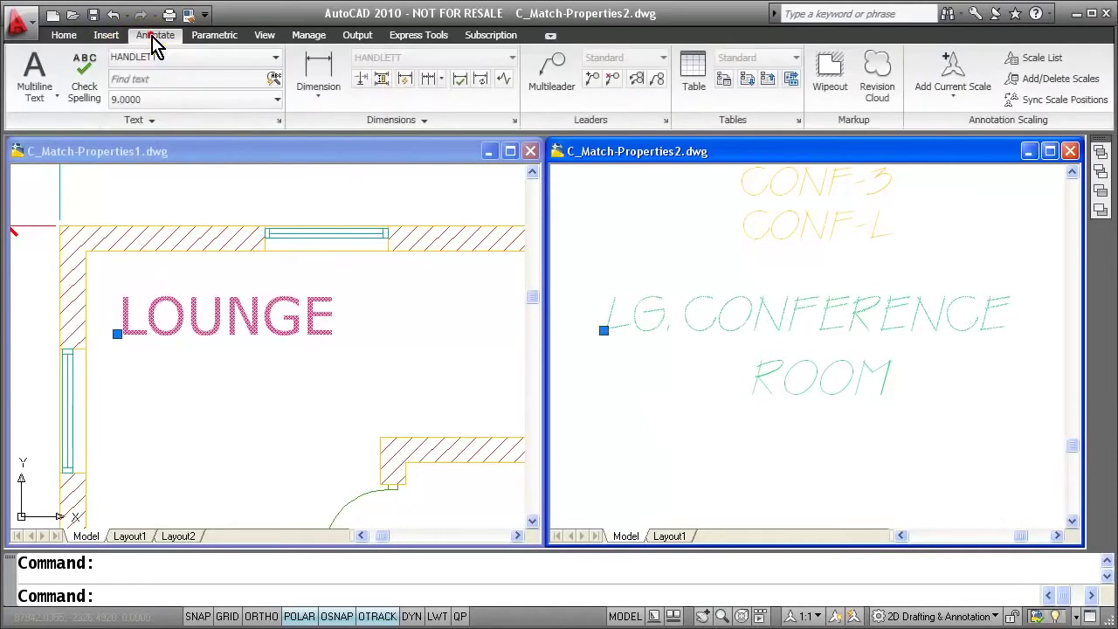
{"action": "left_click", "coordinate": [425, 315]}
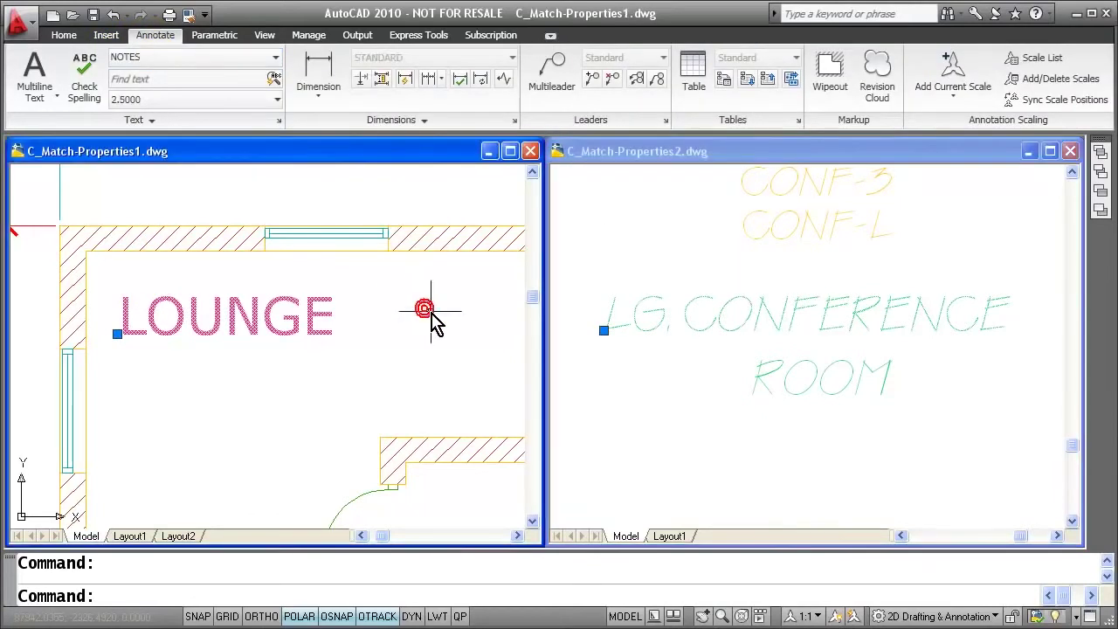
- Check which text styles are available in C_Match-Properties1.dwg
{"action": "left_click", "coordinate": [275, 57]}
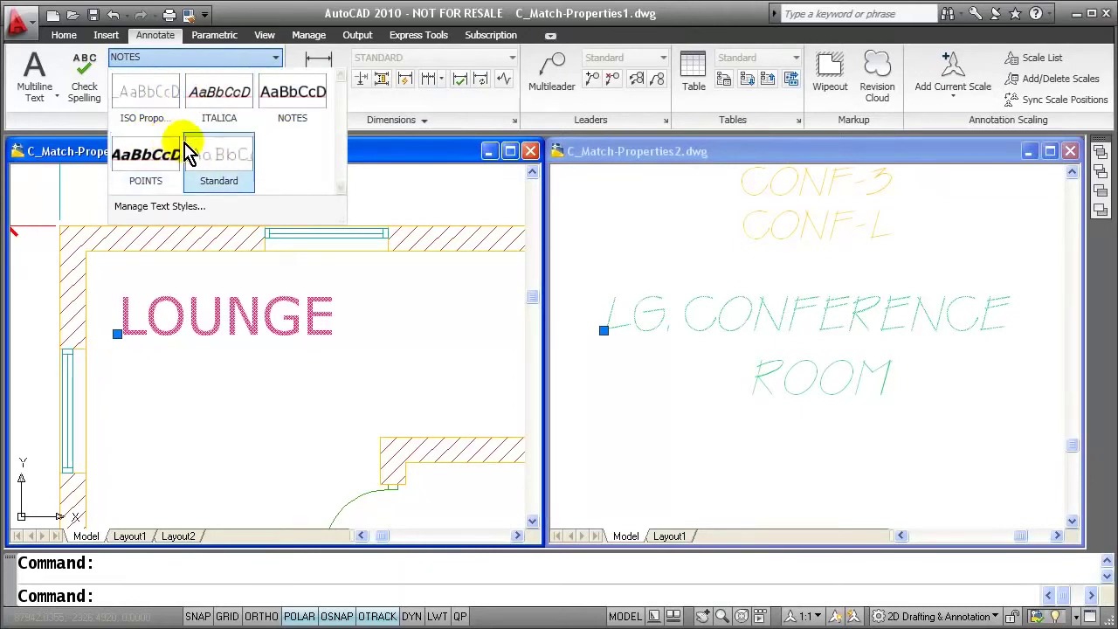
{"action": "left_click", "coordinate": [472, 280]}
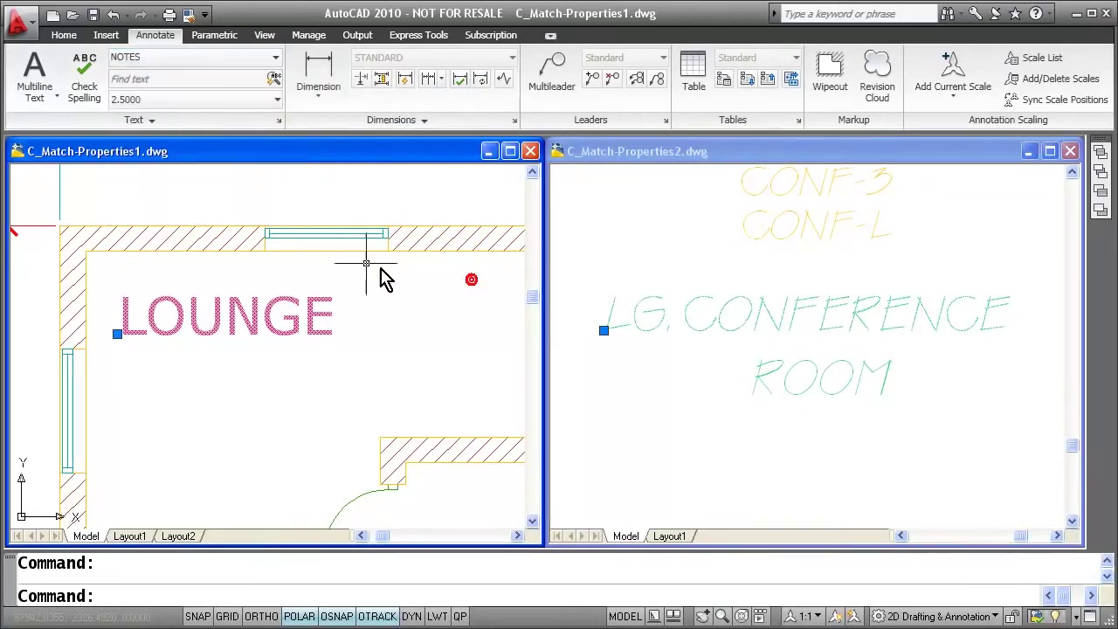
{"action": "left_click", "coordinate": [63, 35]}
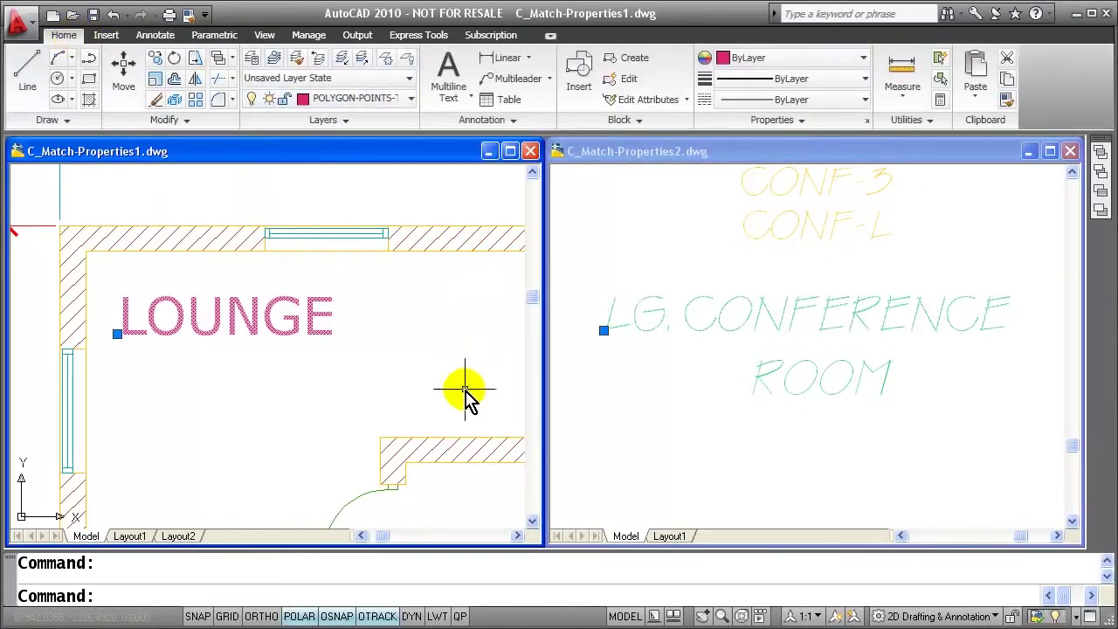
- Match the properties of the LG. CONFERENCE text in C_Match-Properties2.dwg onto the LOUNGE text in C_Match-Properties1.dwg
{"action": "left_click", "coordinate": [631, 349]}
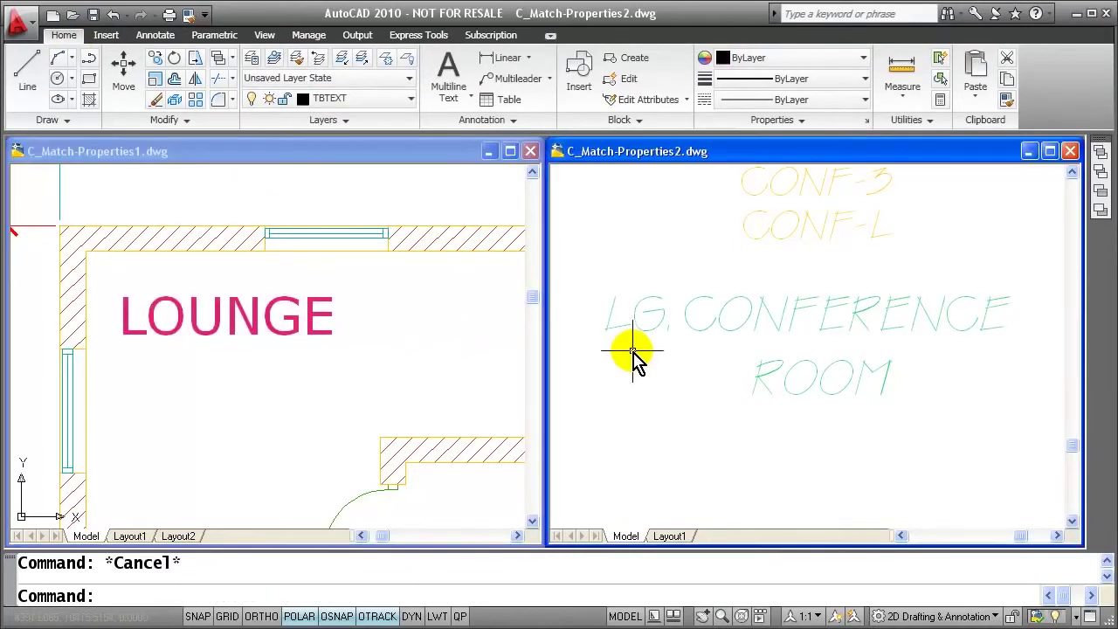
{"action": "left_click", "coordinate": [640, 269]}
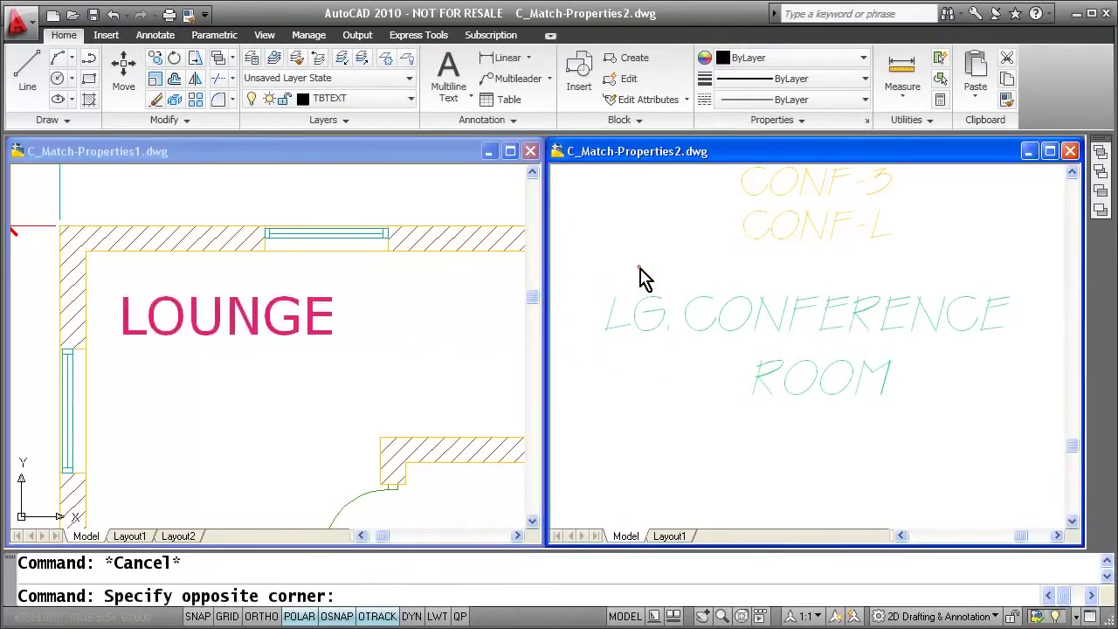
{"action": "left_click", "coordinate": [632, 282]}
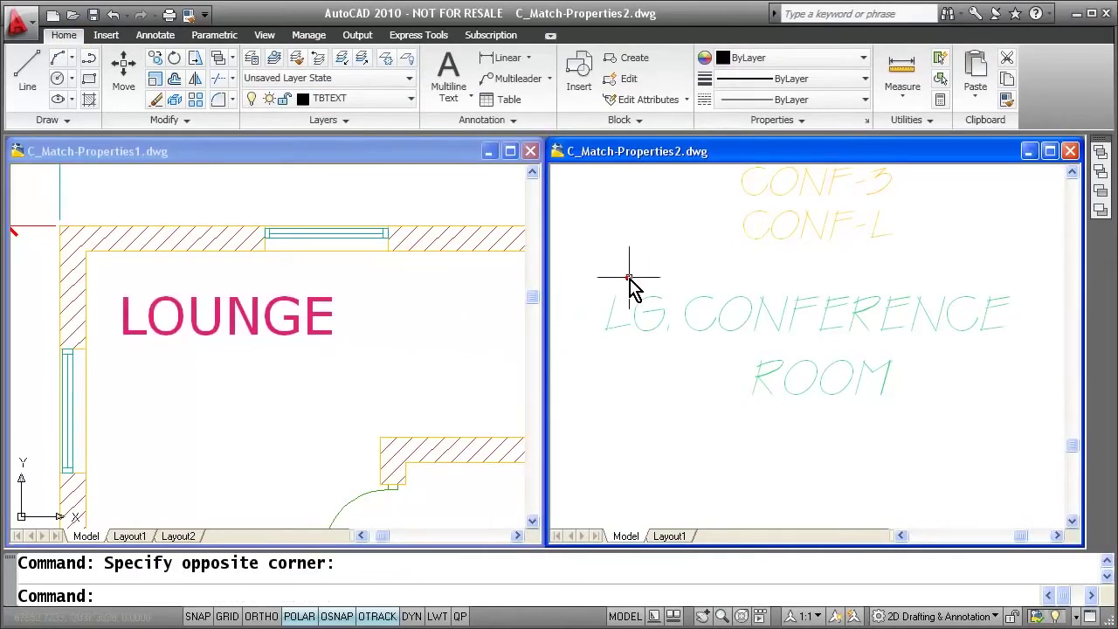
{"action": "left_click", "coordinate": [188, 15]}
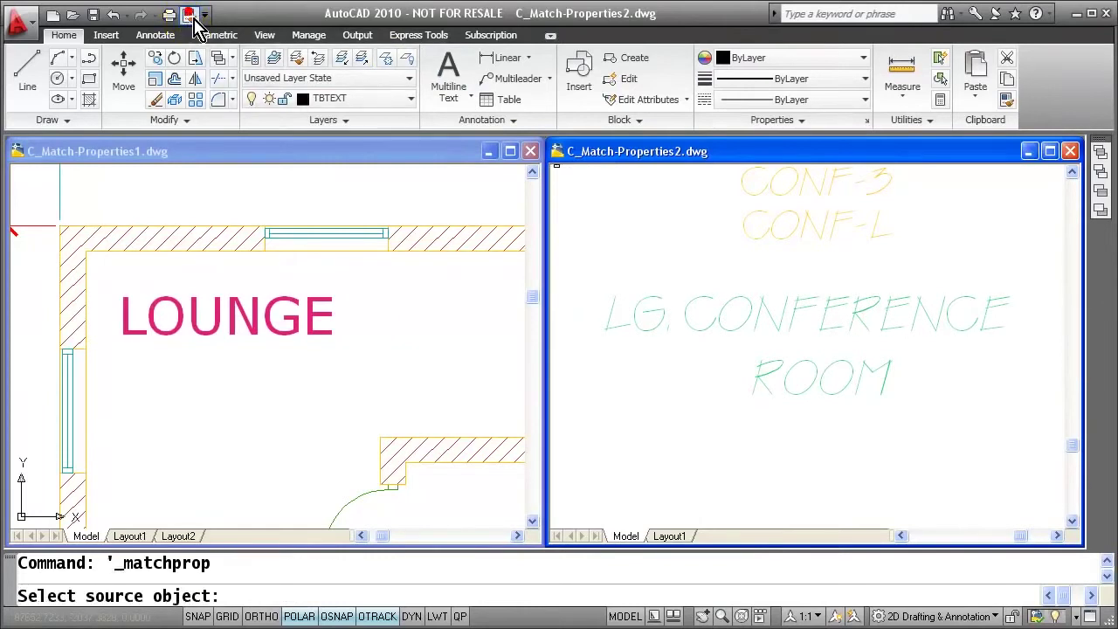
{"action": "left_click", "coordinate": [654, 316]}
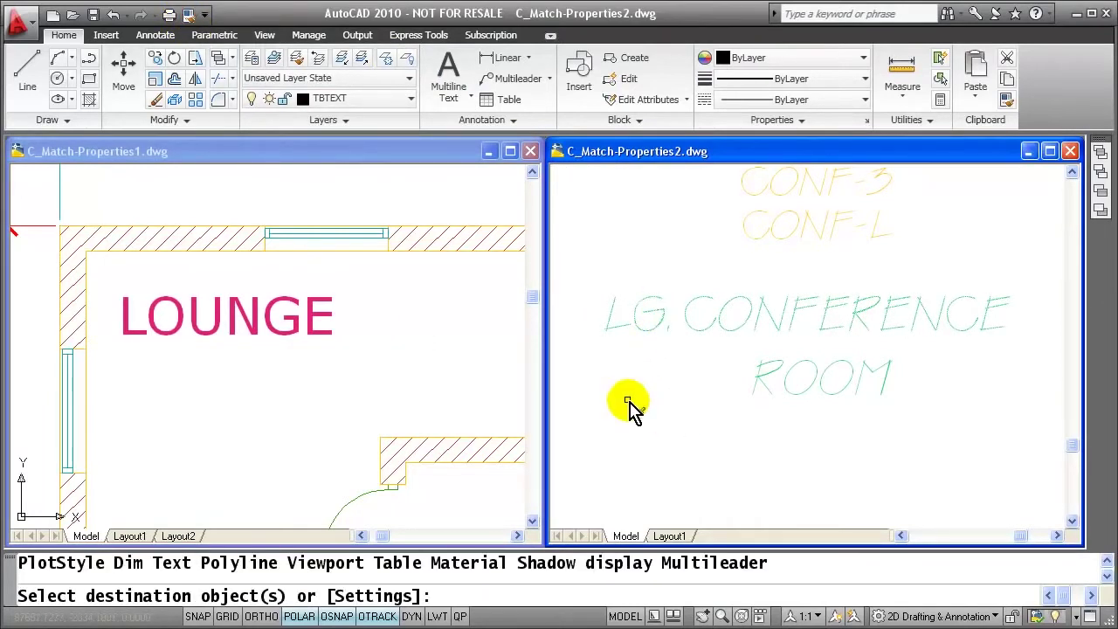
{"action": "left_click", "coordinate": [457, 356]}
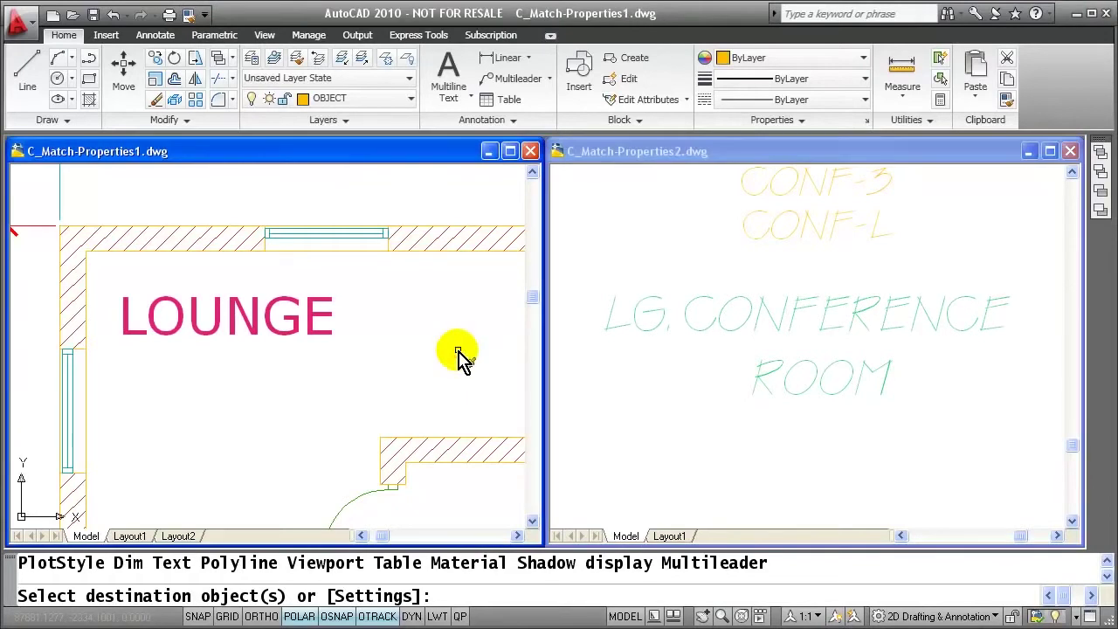
{"action": "left_click", "coordinate": [325, 319]}
- Apply the same matched text properties to the GUEST and BATH labels, and end the Match Properties command
{"action": "scroll", "coordinate": [411, 353], "scroll_direction": "down", "scroll_amount": 3}
{"action": "scroll", "coordinate": [407, 352], "scroll_direction": "down", "scroll_amount": 2}
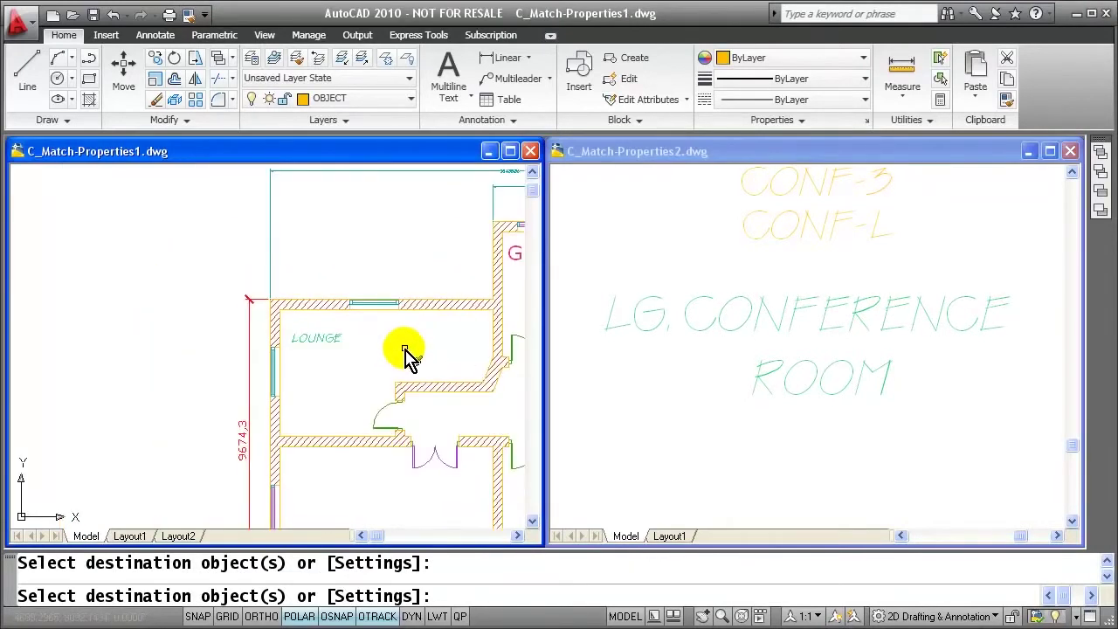
{"action": "middle_click_drag", "start_coordinate": [407, 357], "coordinate": [292, 376]}
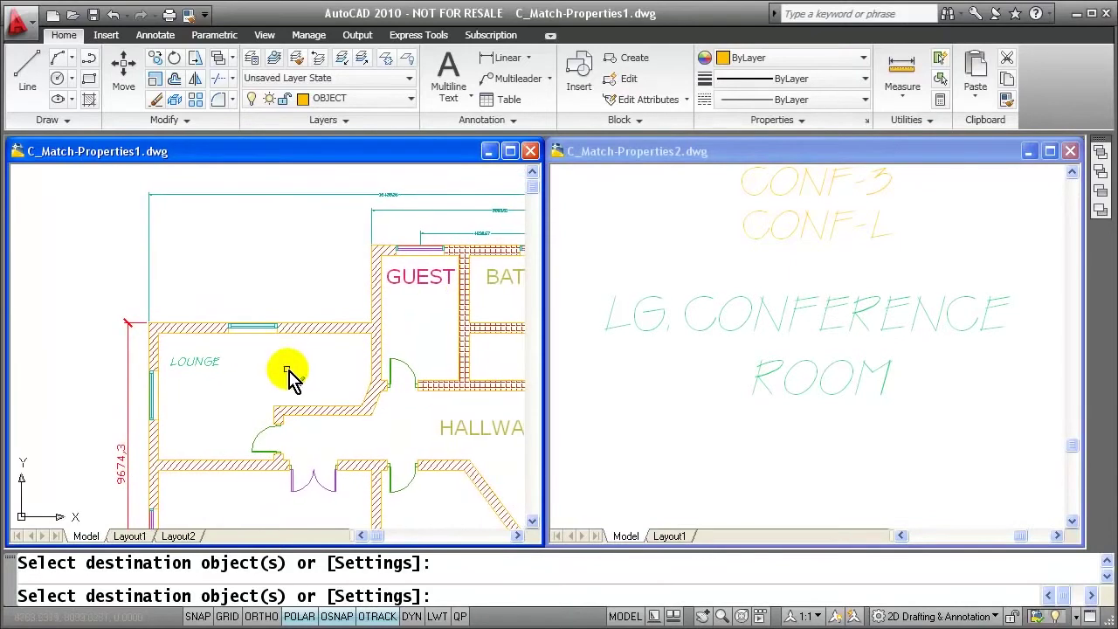
{"action": "left_click", "coordinate": [499, 279]}
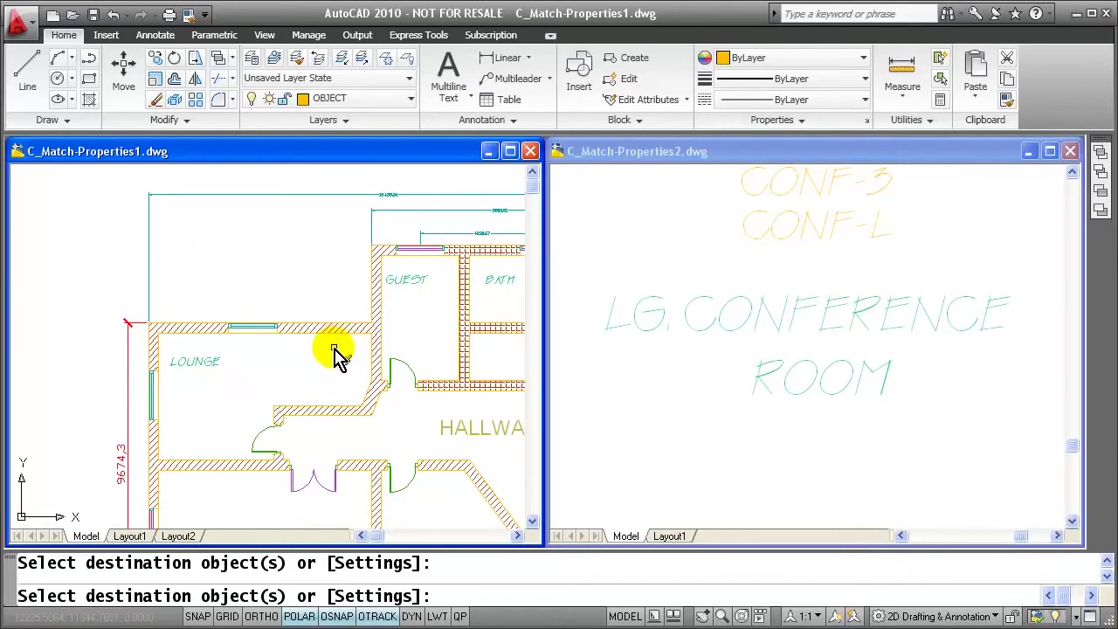
{"action": "key", "text": "Escape"}
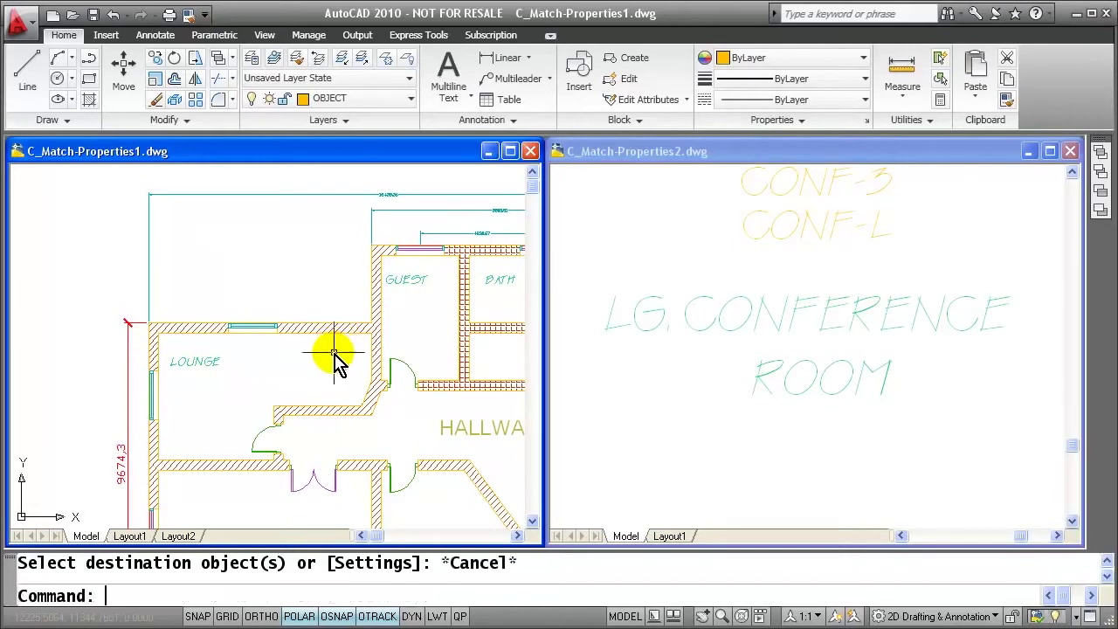
- Check the LOUNGE text's layer and text style and the drawing's list of text styles, and clear the selection
{"action": "left_click", "coordinate": [214, 363]}
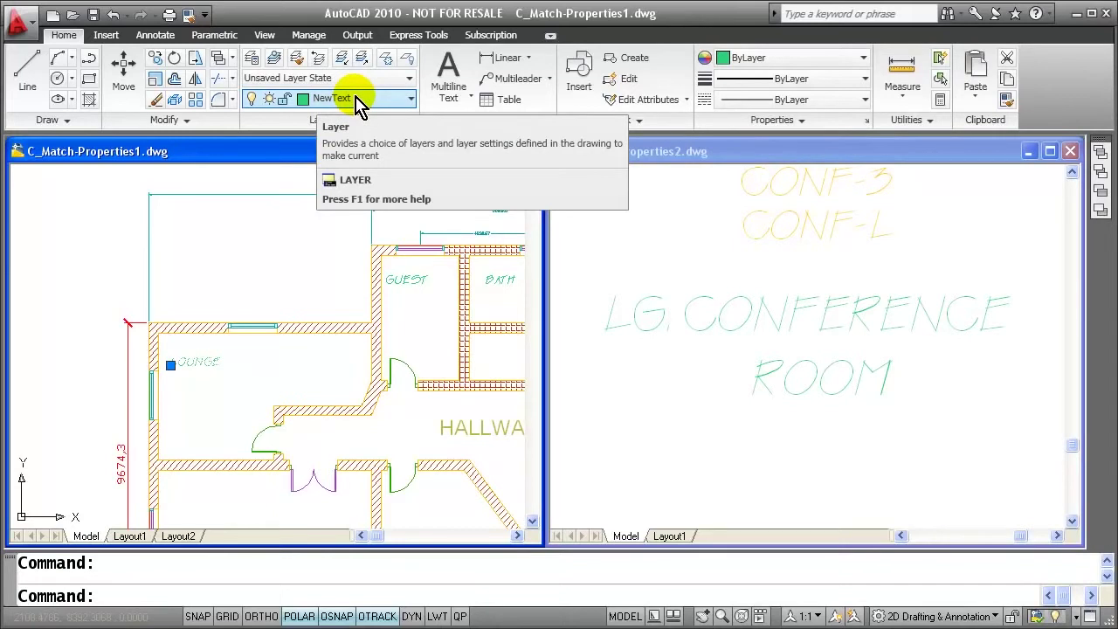
{"action": "left_click", "coordinate": [154, 35]}
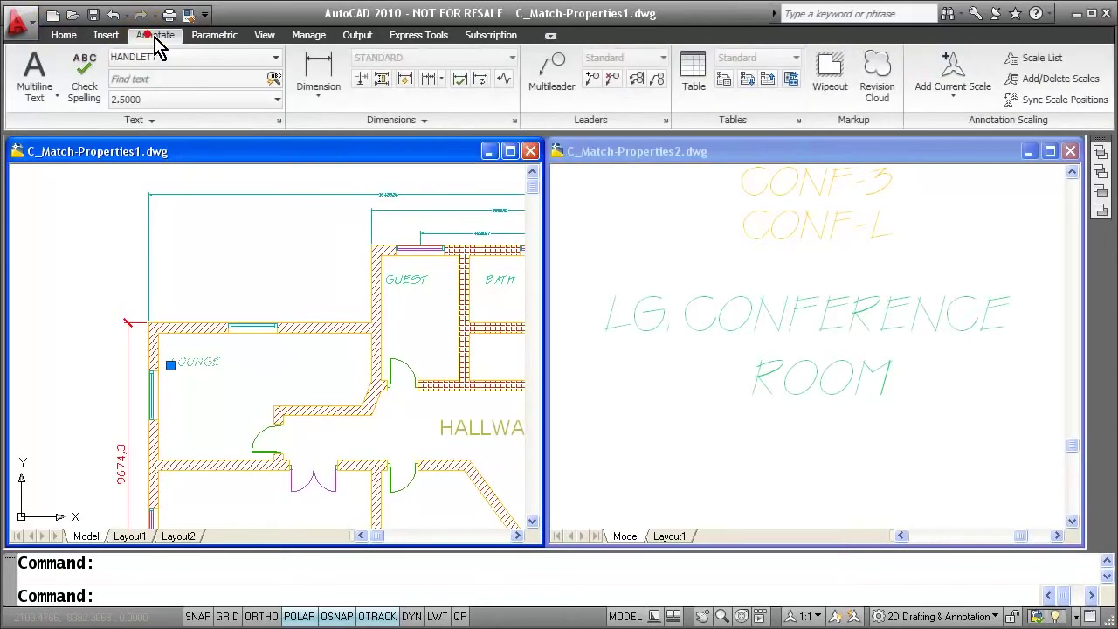
{"action": "left_click", "coordinate": [275, 58]}
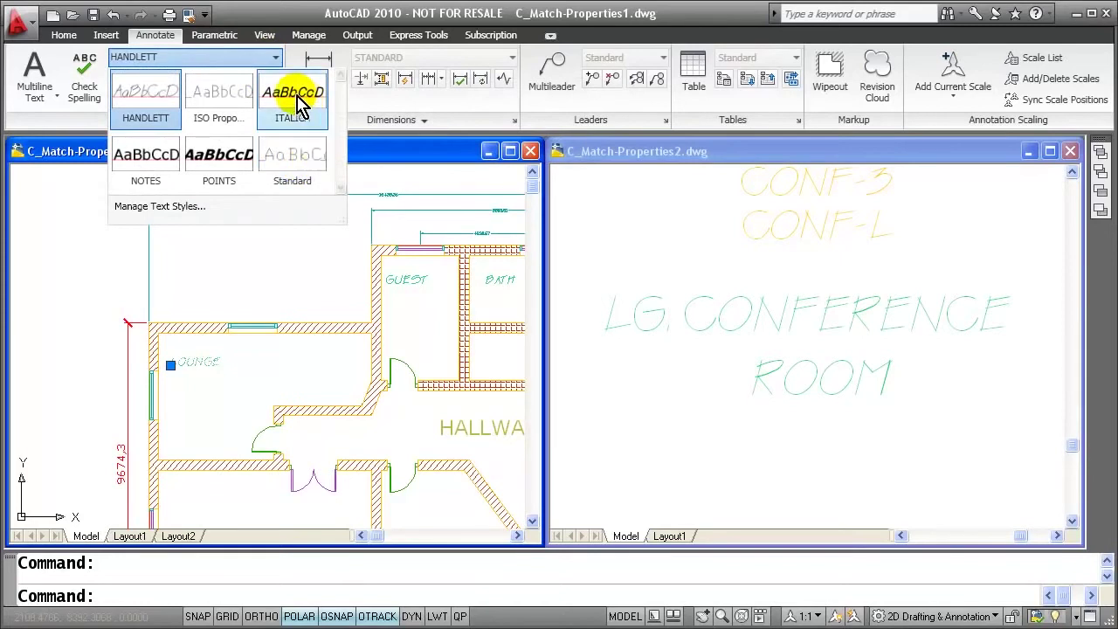
{"action": "left_click", "coordinate": [301, 272]}
{"action": "left_click", "coordinate": [301, 271]}
{"action": "key", "text": "Escape"}
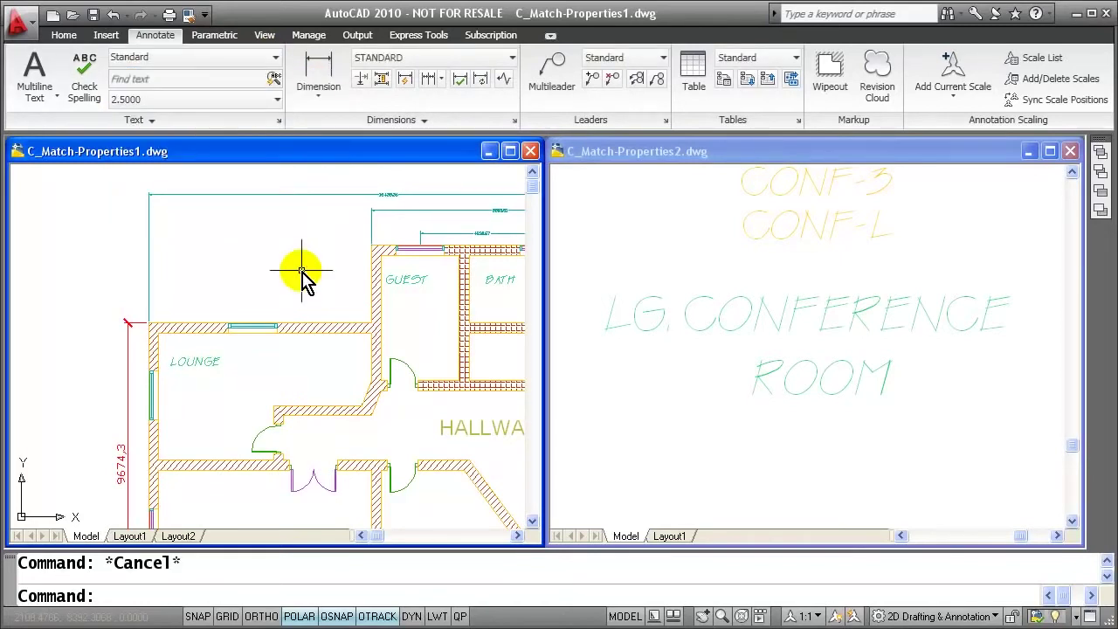